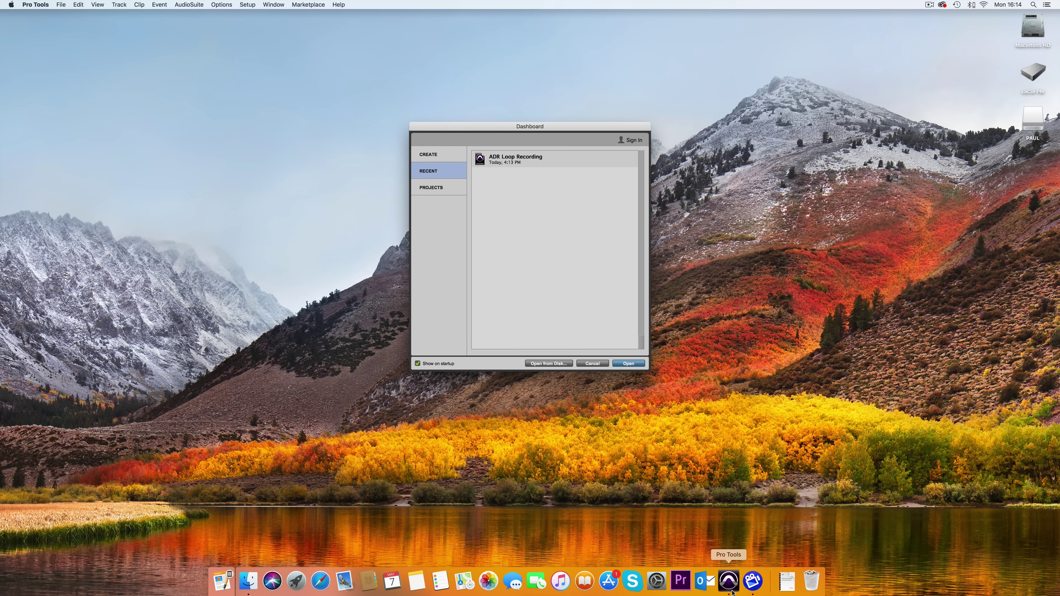
Dismiss the startup Dashboard to reveal the ADR Loop Recording session's edit window
key("Escape")
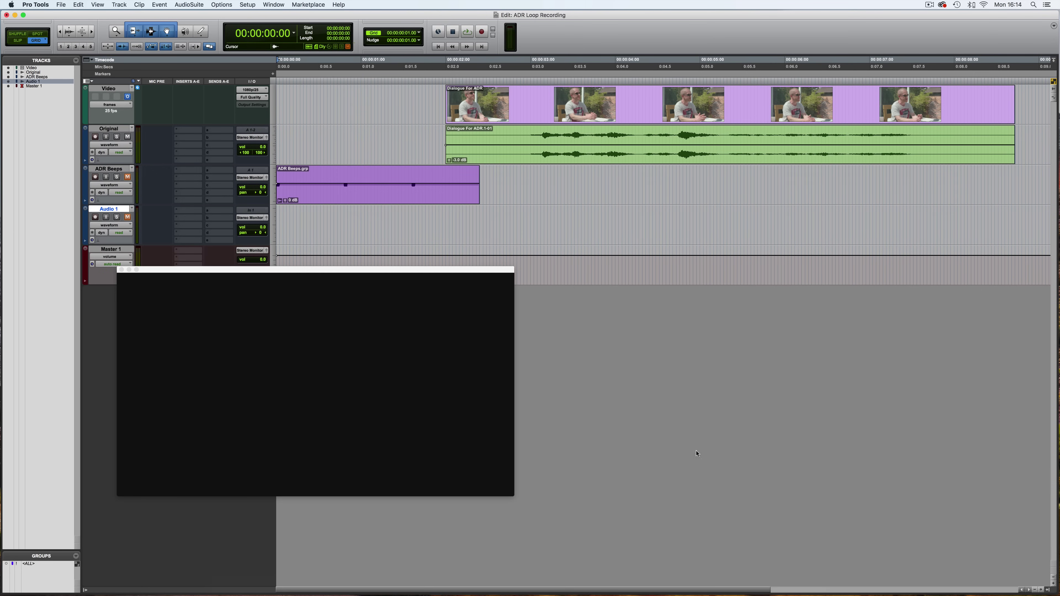
Select the Dialogue For ADR clip and play it once from 00:00:02:00 to preview the scene
left_click(554, 111)
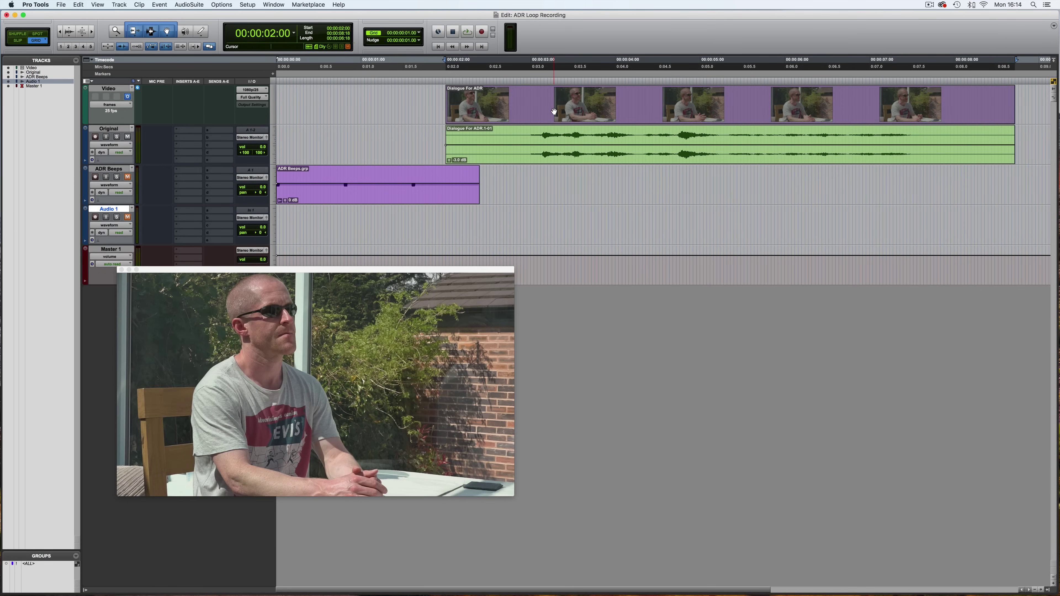
key("space")
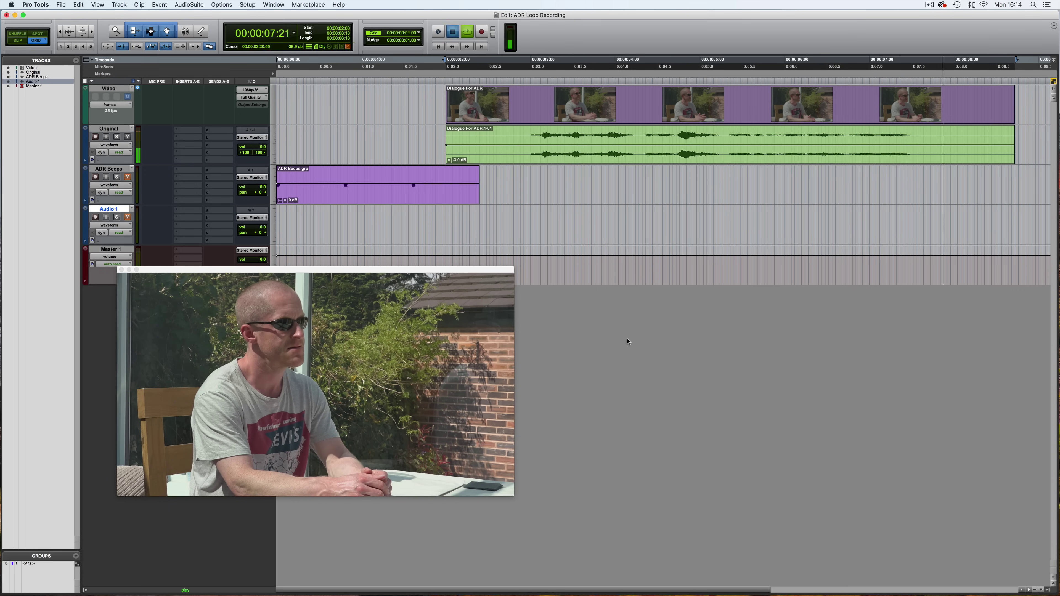
key("space")
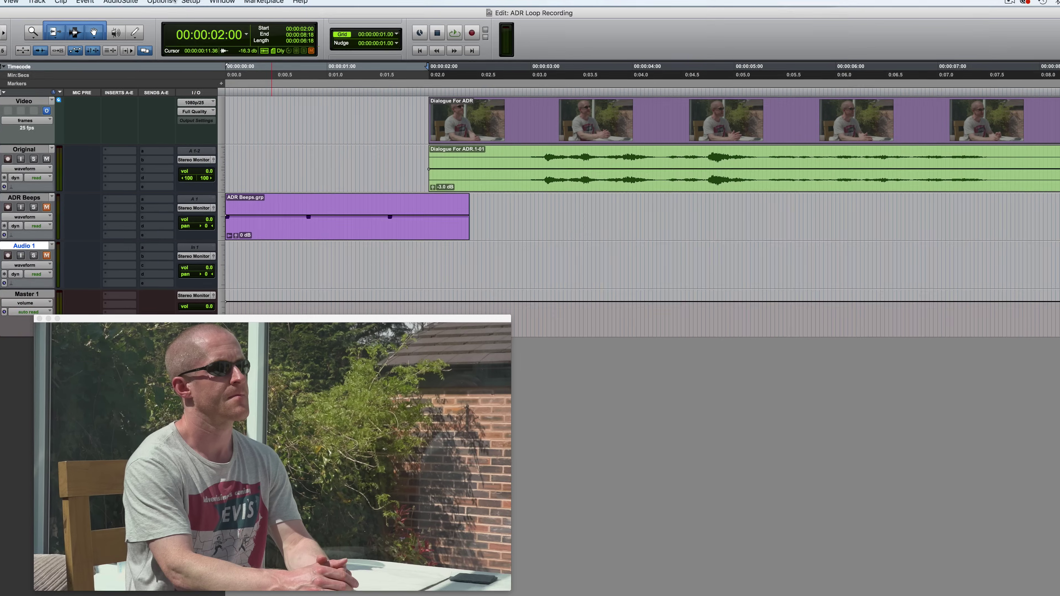
Enable 'Automatically Create New Playlists When Loop Recording' in Preferences > Operation
left_click(222, 1)
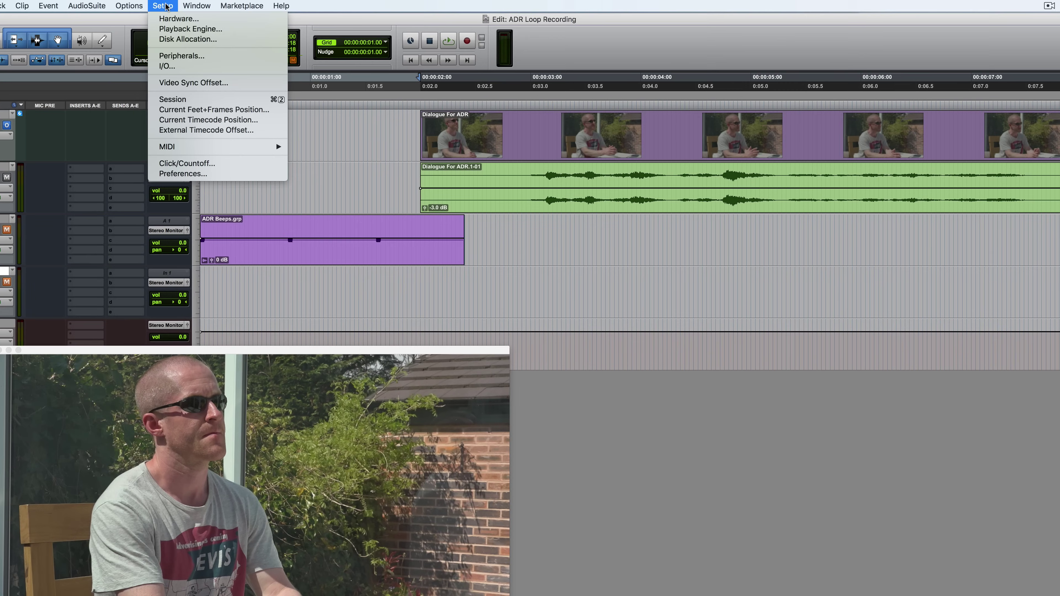
left_click(204, 174)
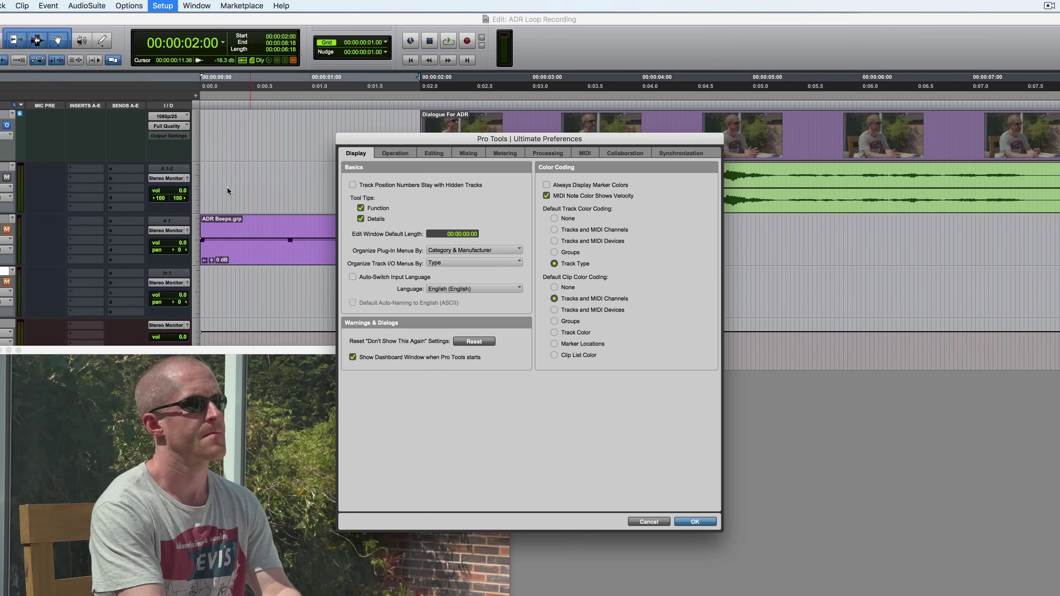
left_click(395, 155)
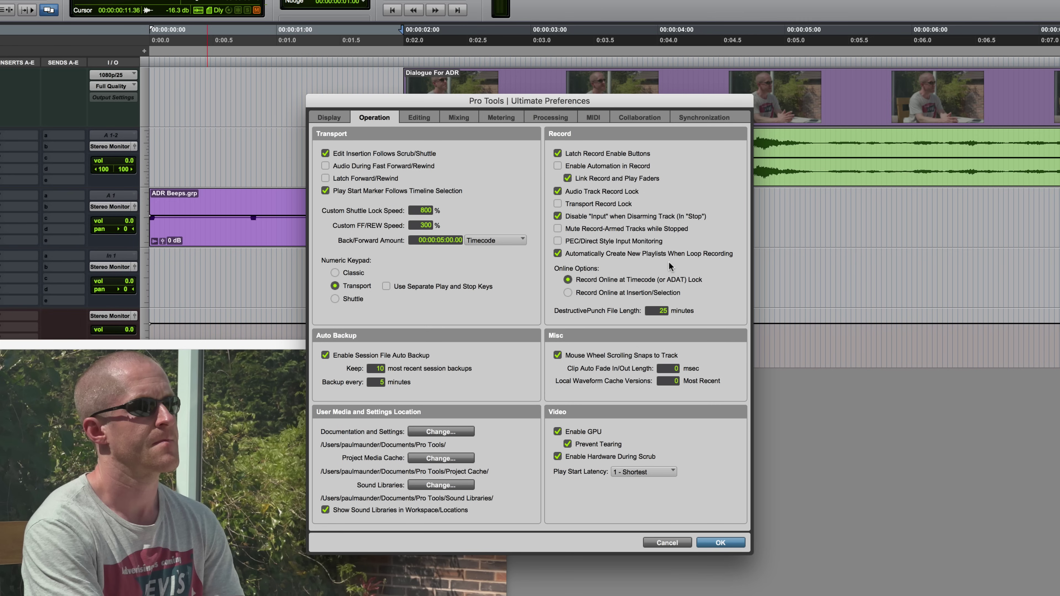
key("Return")
Unmute and solo the ADR Beeps track, select its beep clip and play it
left_click(72, 205)
left_click(56, 205)
left_click(379, 234)
key("space")
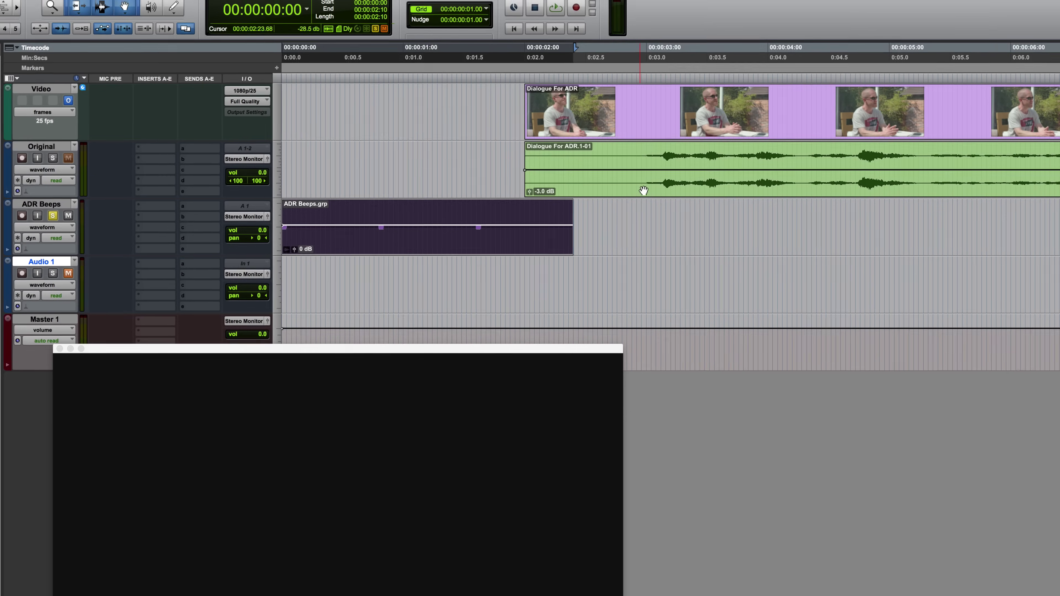
Snap the end of the ADR Beeps.grp clip to 00:00:03:04
left_click(678, 180)
left_click(391, 257)
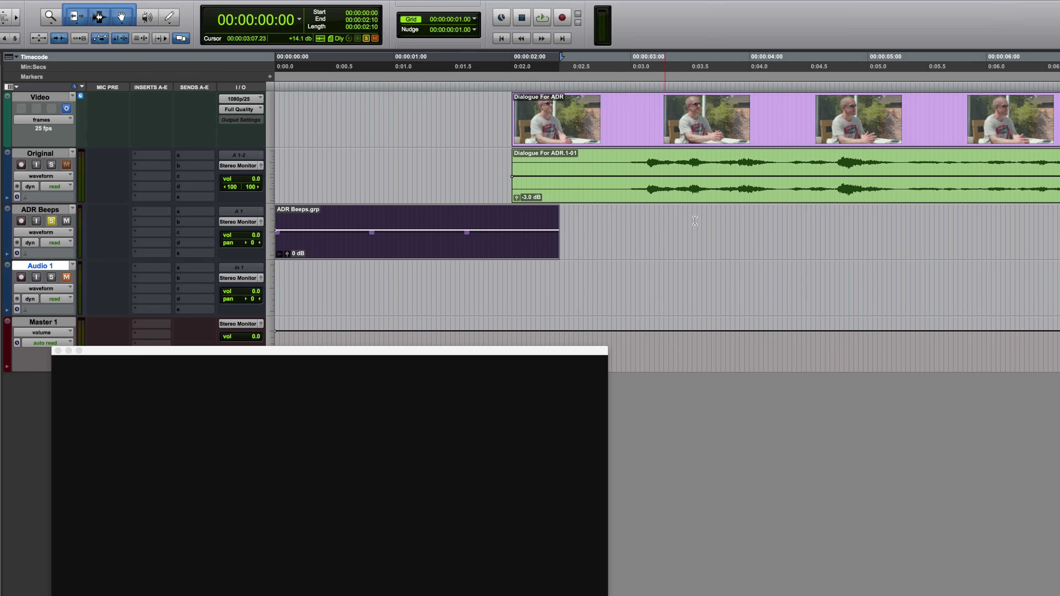
left_click(647, 215)
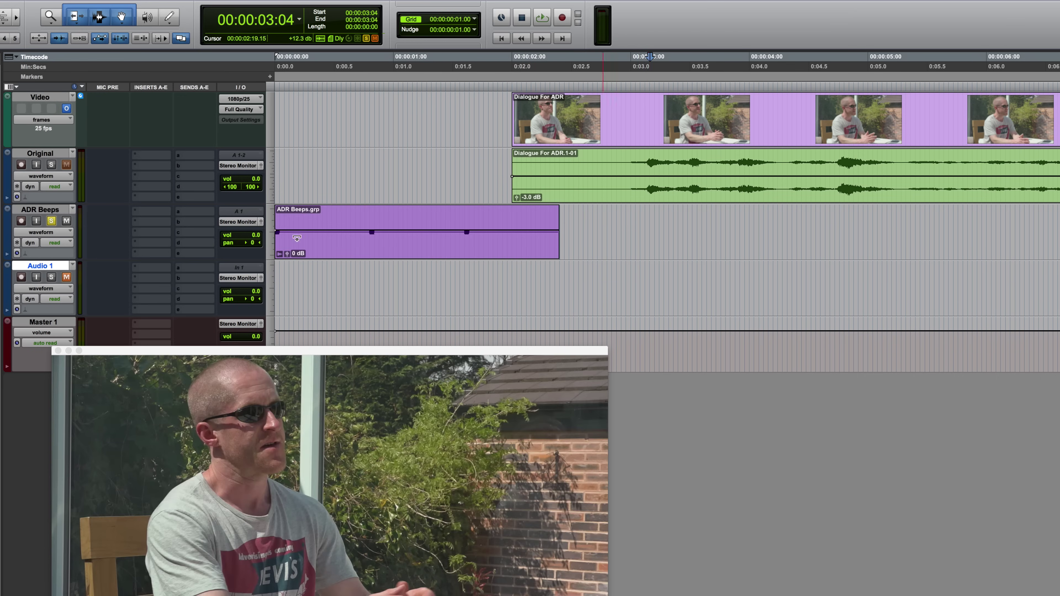
left_click(373, 252, "ctrl+super")
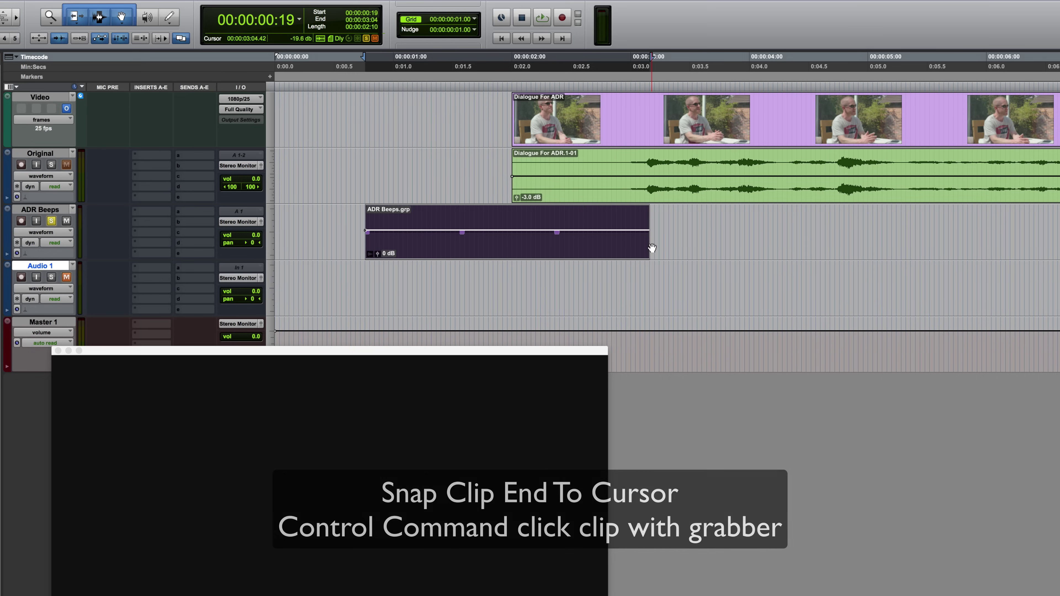
left_click(330, 234)
Unsolo ADR Beeps and play the beeps with the dialogue scene from 00:00:00:19
left_click(51, 220)
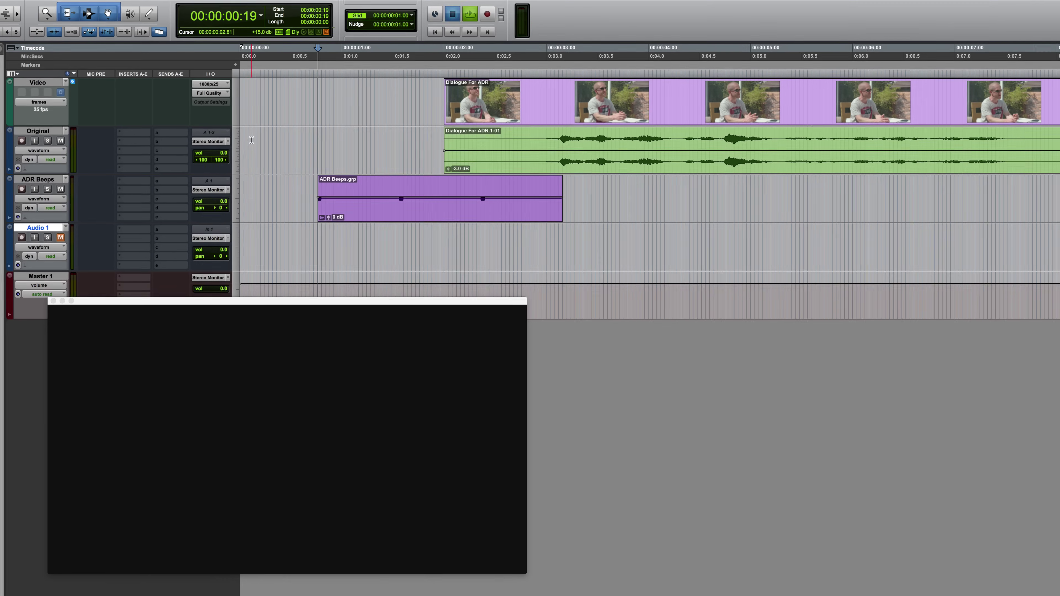
key("space")
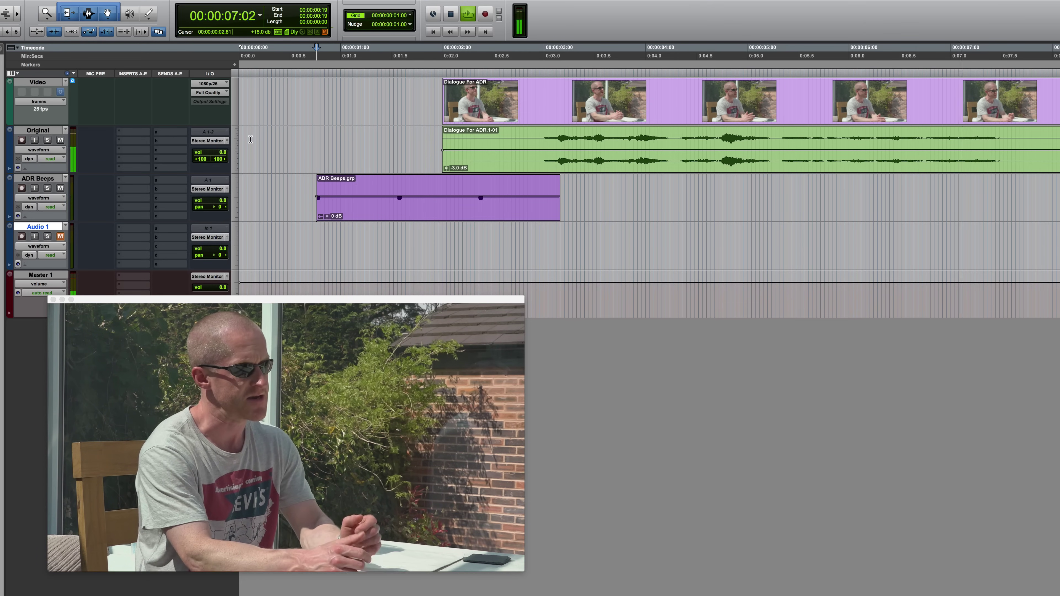
key("space")
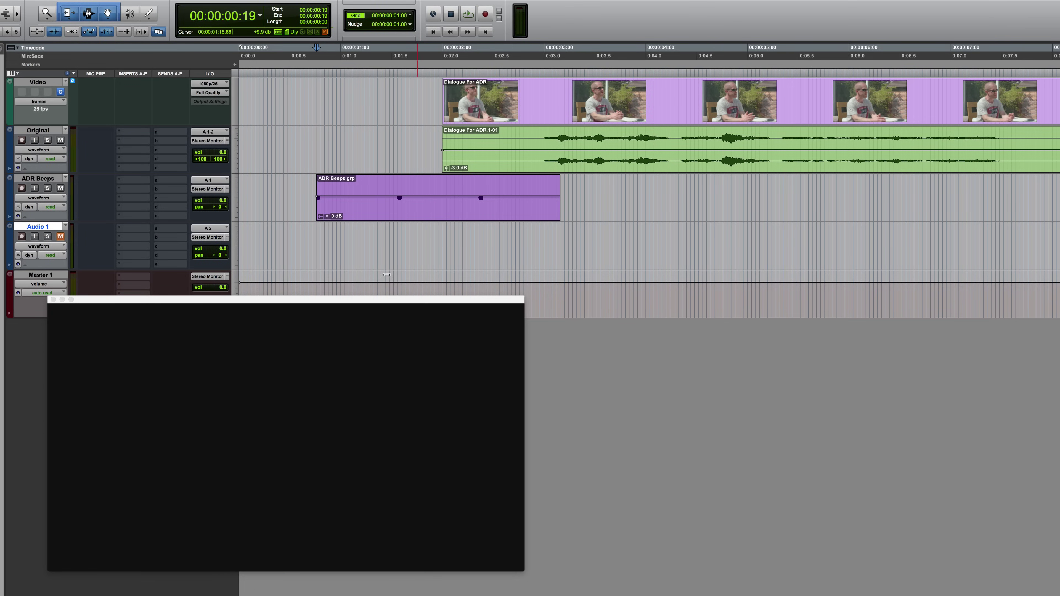
Rename the Audio 1 track to 'ADR Paul'
double_click(36, 229)
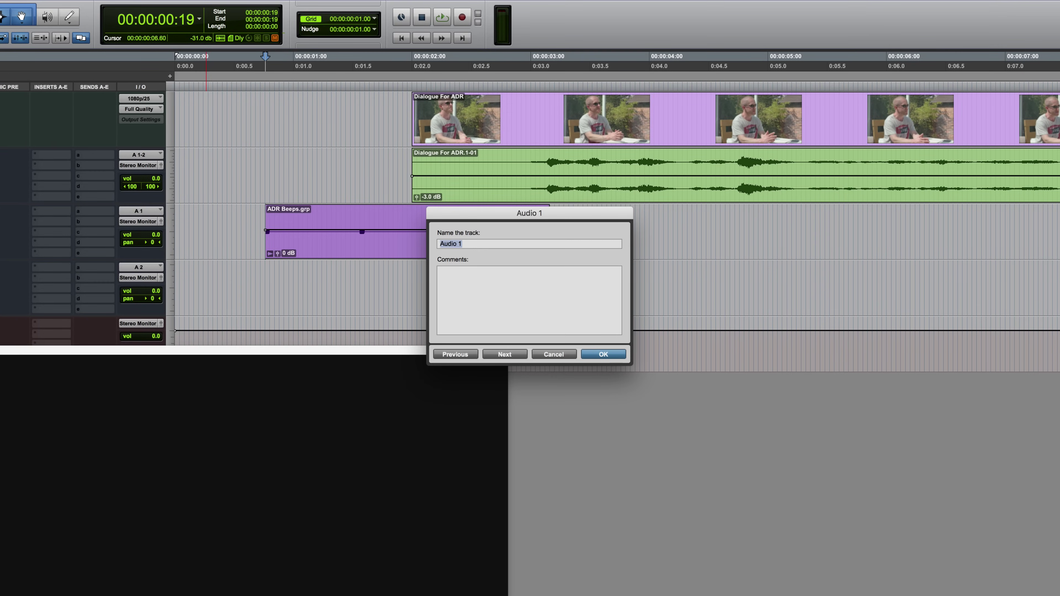
type("ADR Paul")
key("Return")
Select 0:19–8:17 across both clips, switch Record to Loop, arm ADR Paul and start recording
left_click(367, 253)
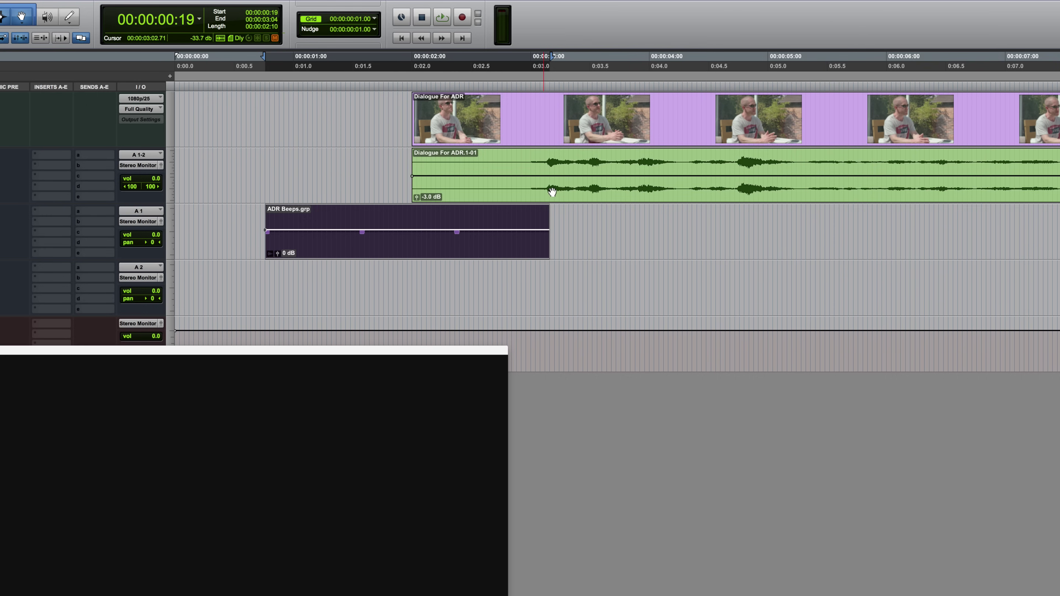
left_click(548, 193, "shift")
right_click(465, 20)
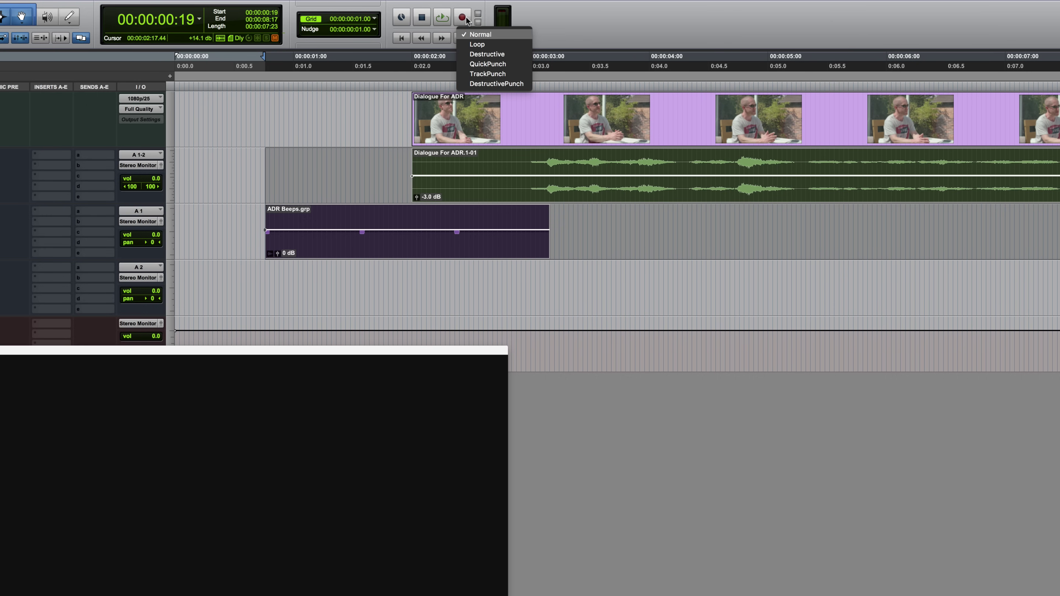
left_click(493, 45)
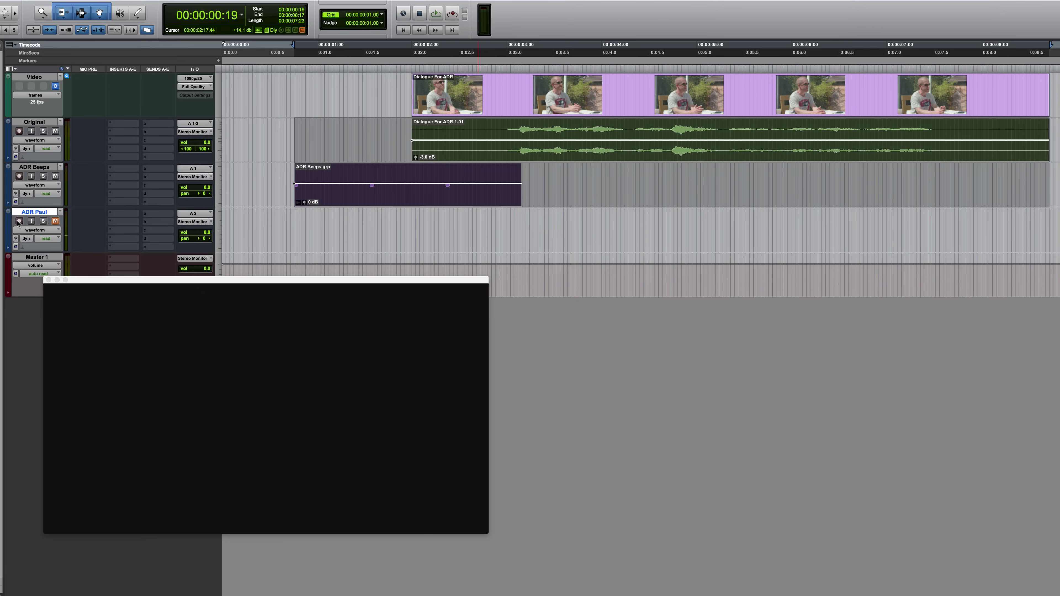
left_click(19, 221)
key("super+space")
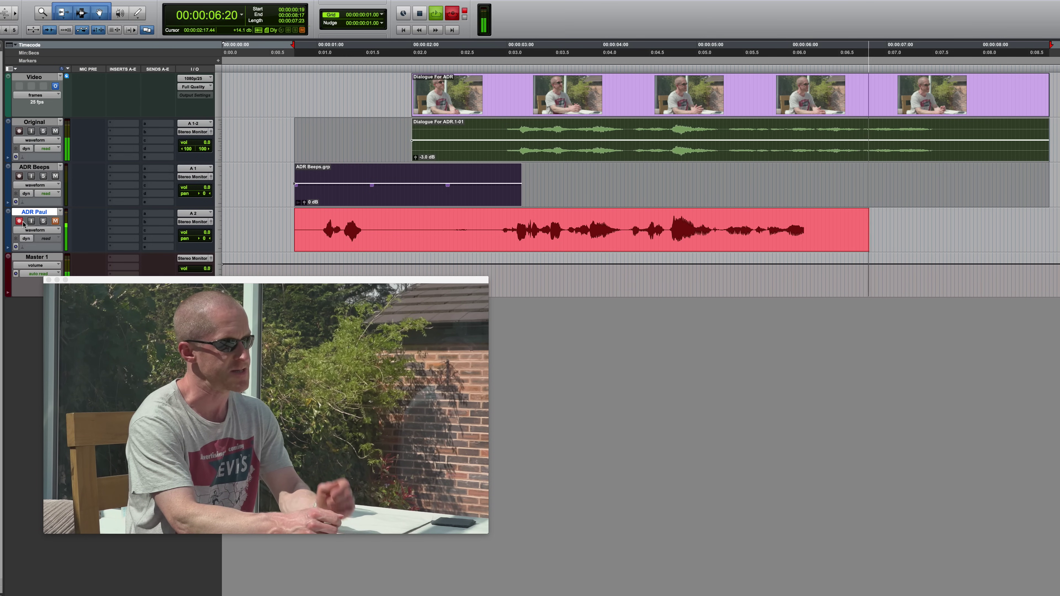
Stop loop recording with take ADR Paul_01-06 on the track and clear the selection
key("space")
left_click(19, 221)
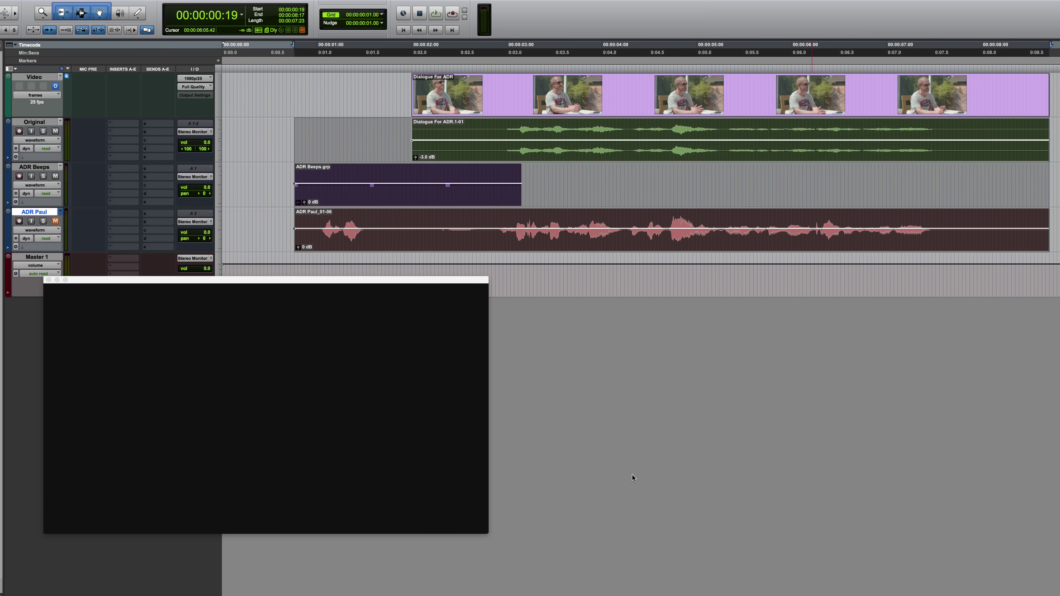
left_click(620, 399)
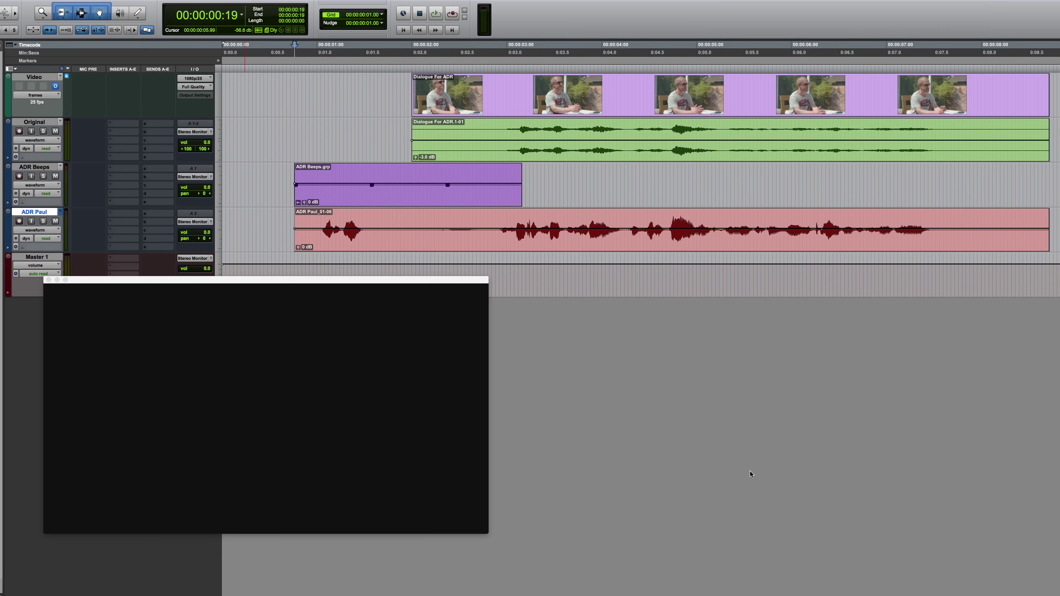
Show ADR Paul's playlist lanes with takes ADR Paul_01-01 to 01-05 and drag the video window down
key("ctrl+minus")
left_click_drag(438, 284, 643, 449)
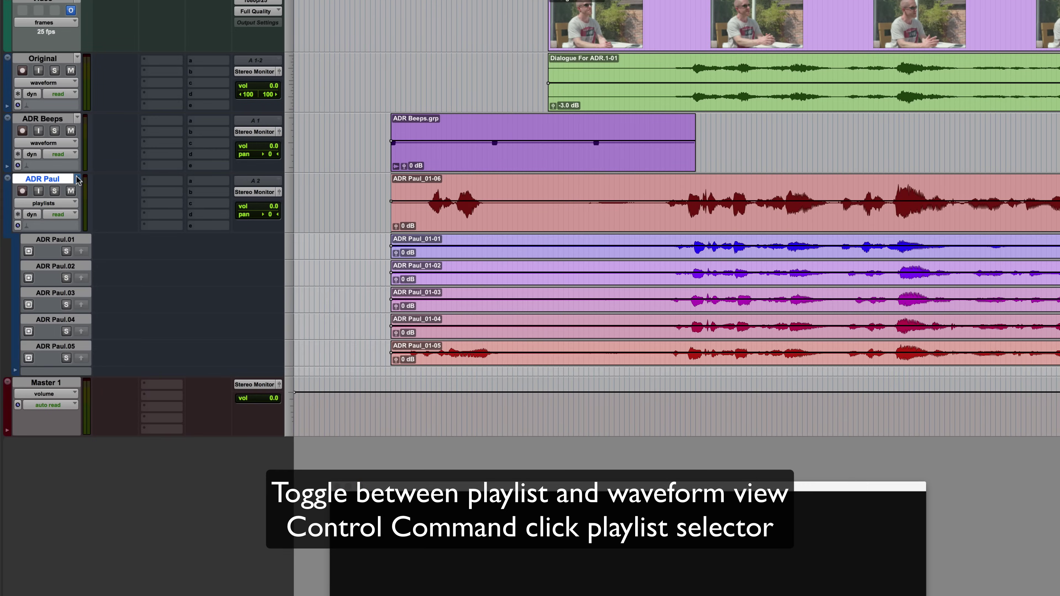
left_click(60, 211, "ctrl+super")
left_click(78, 179, "ctrl+super")
left_click(77, 179, "ctrl+super")
left_click(78, 179, "ctrl+super")
left_click(78, 180, "ctrl+super")
left_click(78, 180, "ctrl+super")
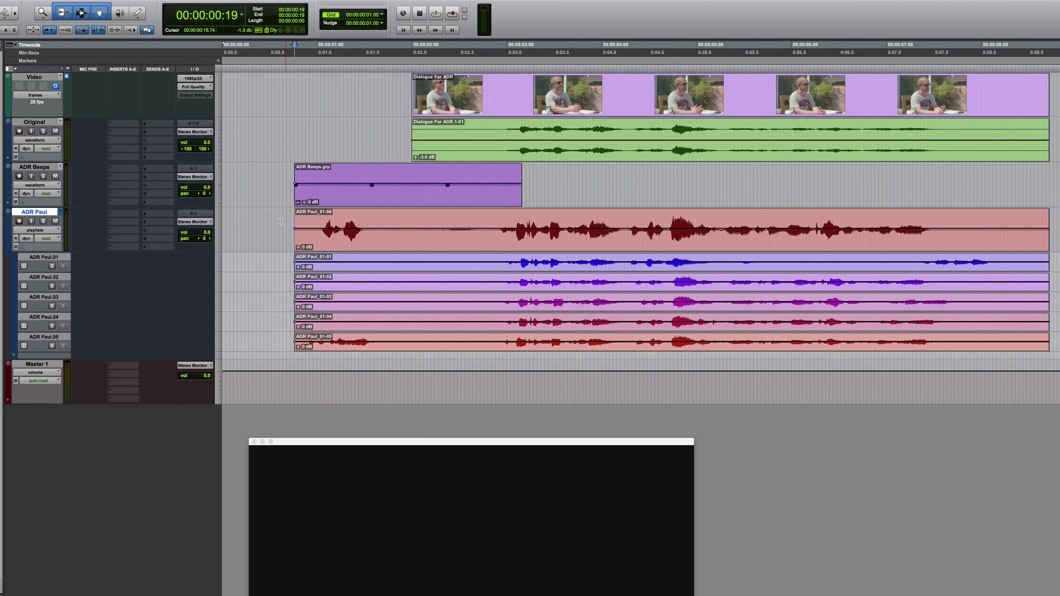
Solo ADR Paul and play the scene, moving the video window back up
left_click(43, 221)
key("space")
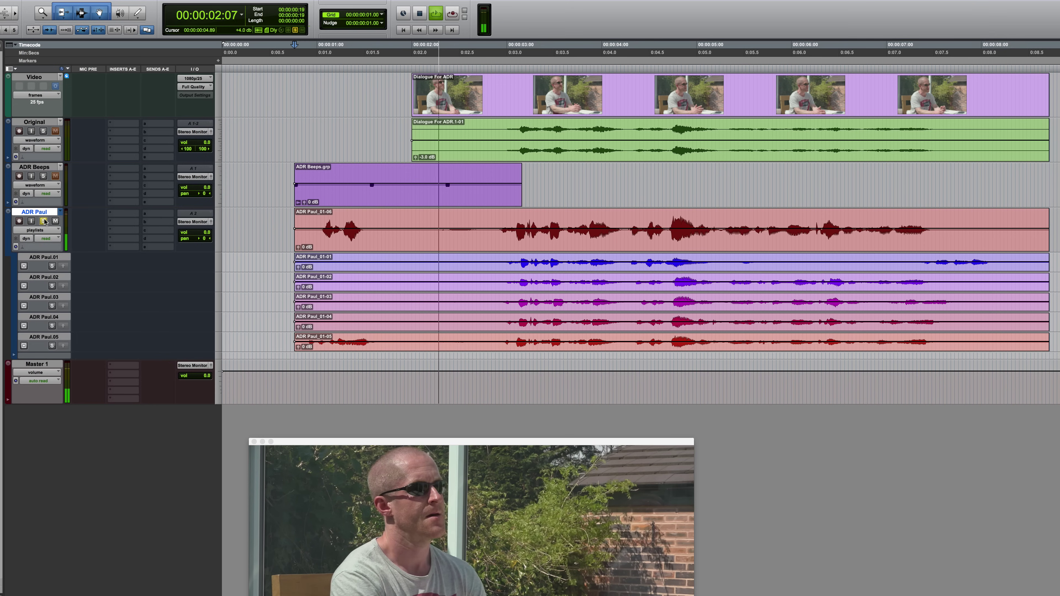
left_click_drag(296, 444, 292, 367)
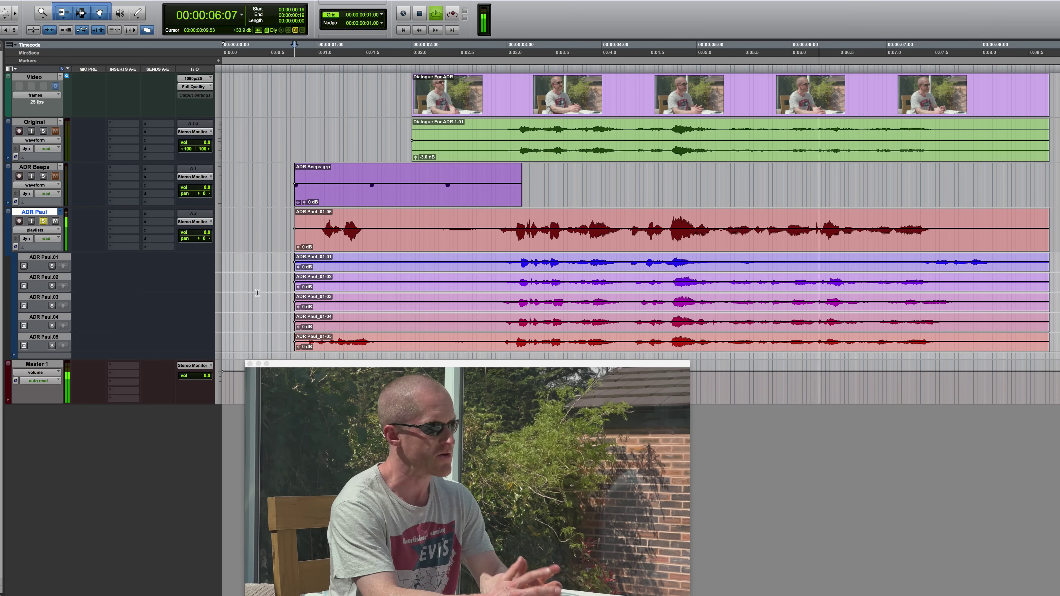
key("space")
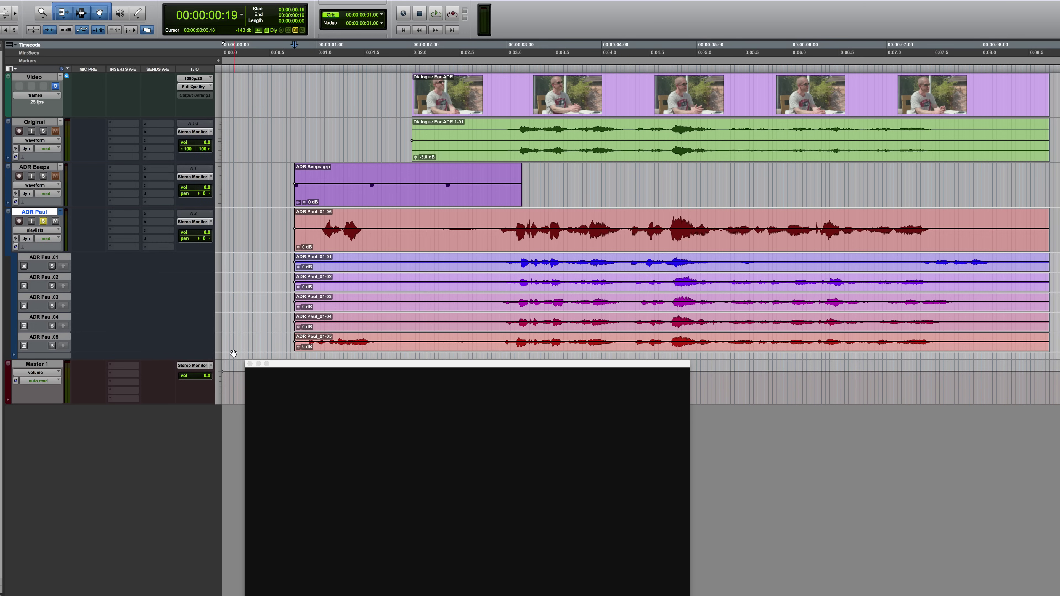
Solo take ADR Paul.01 and audition it against the picture from 00:00:02:09
left_click(52, 266)
left_click(445, 260)
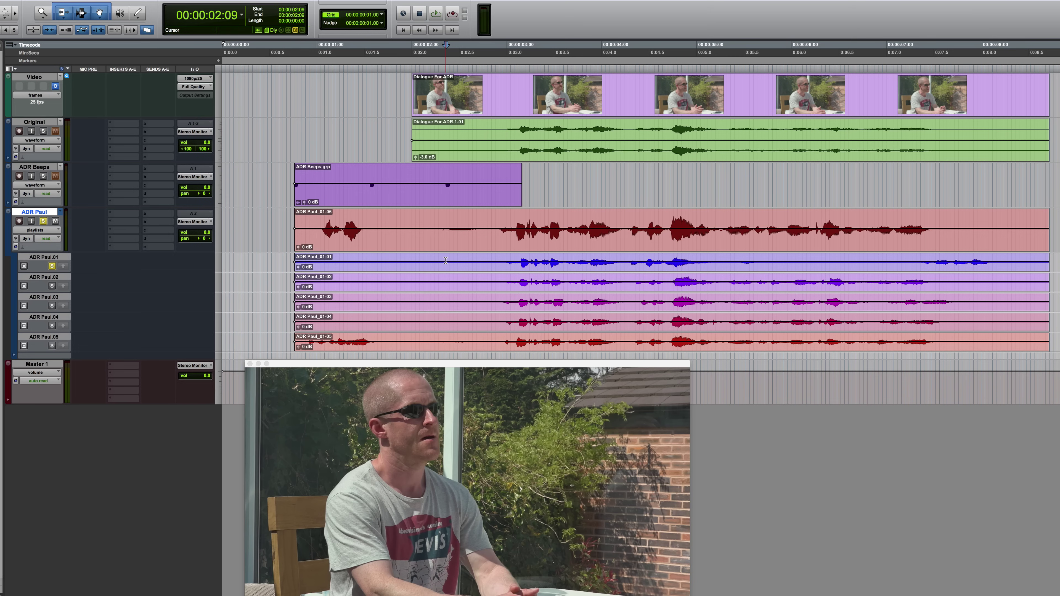
key("space")
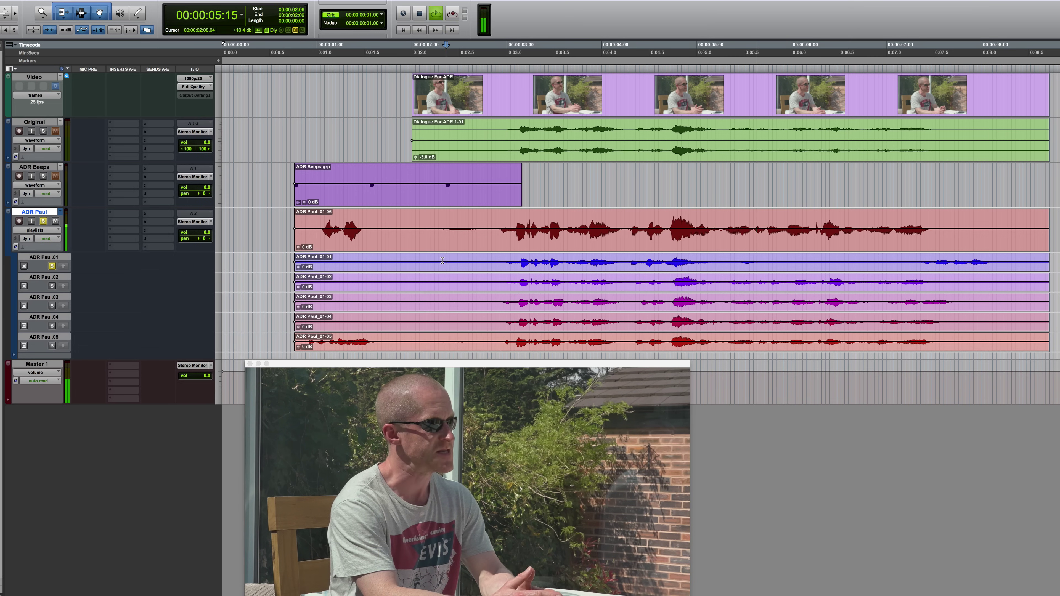
key("space")
Solo take ADR Paul.02 and audition it from 00:00:02:09
left_click(52, 286)
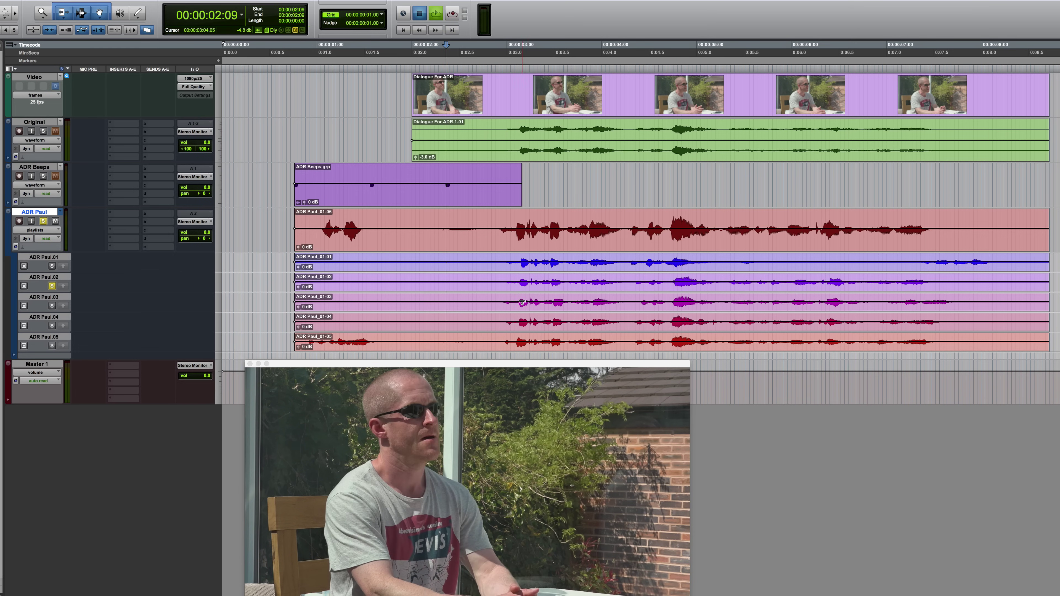
key("space")
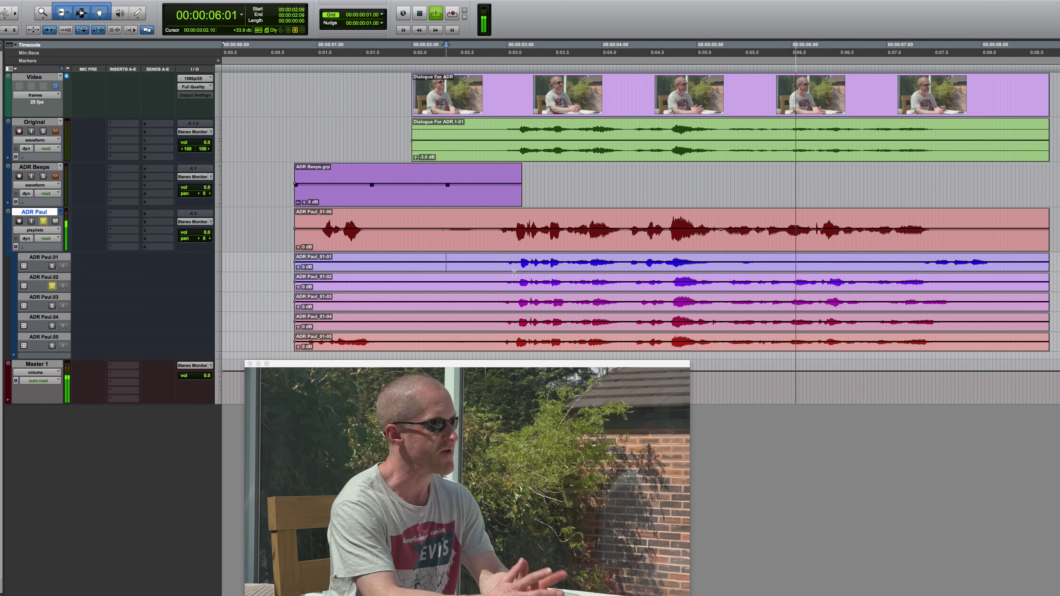
key("space")
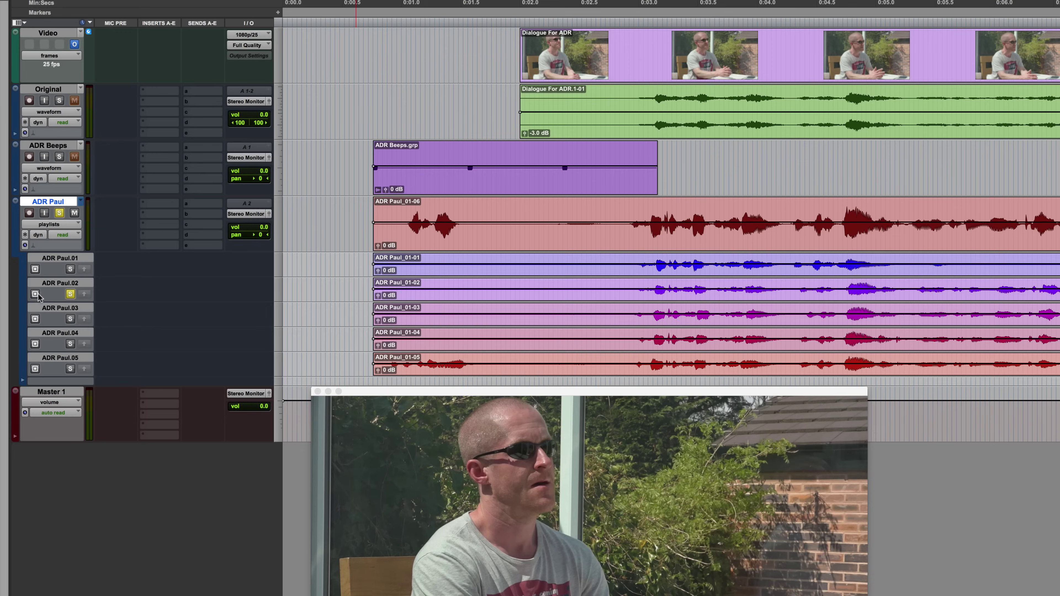
Solo takes ADR Paul.03 through ADR Paul.05 in turn and audition the soloed take
left_click(70, 319)
left_click(588, 309)
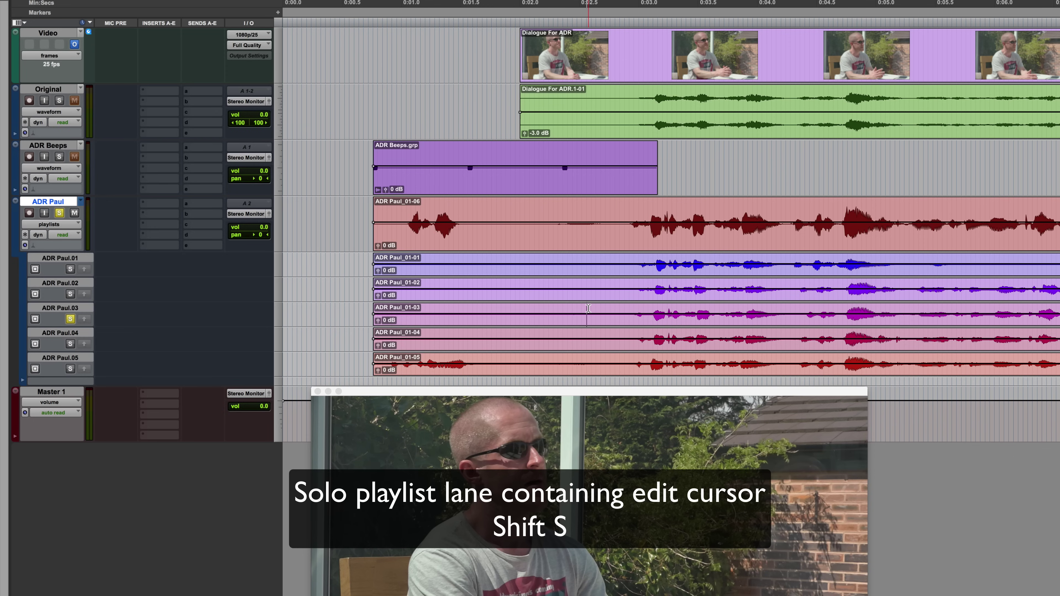
key("shift+s")
key("semicolon")
key("shift+s")
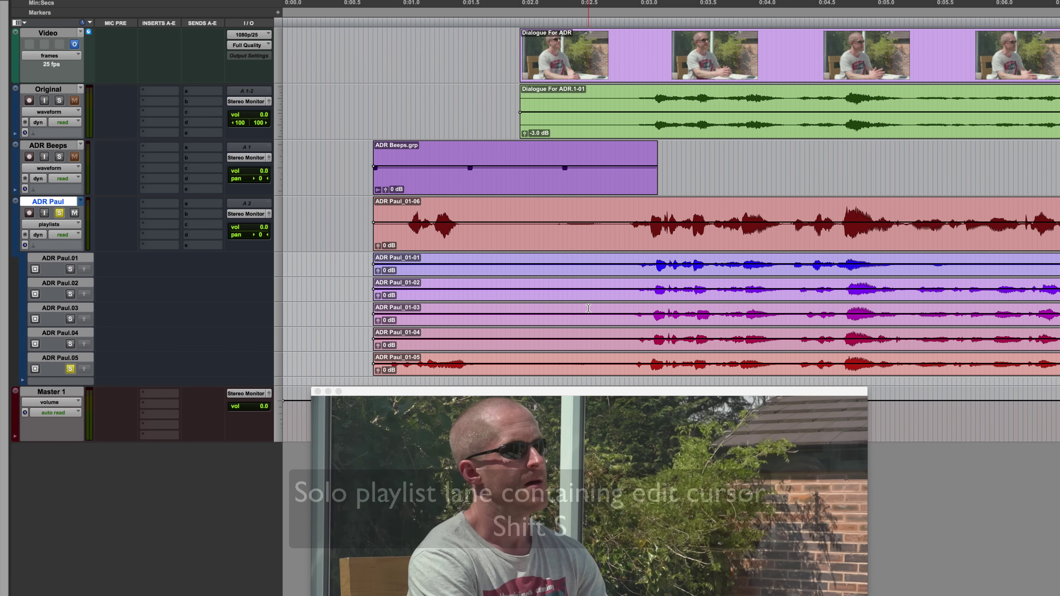
key("p")
key("p")
key("p")
key("p")
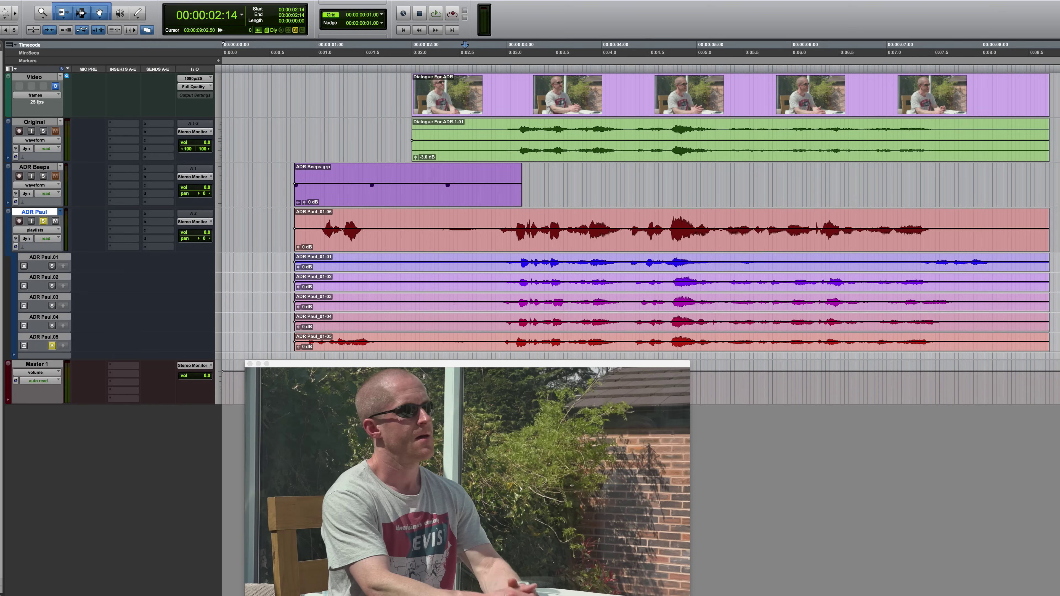
key("space")
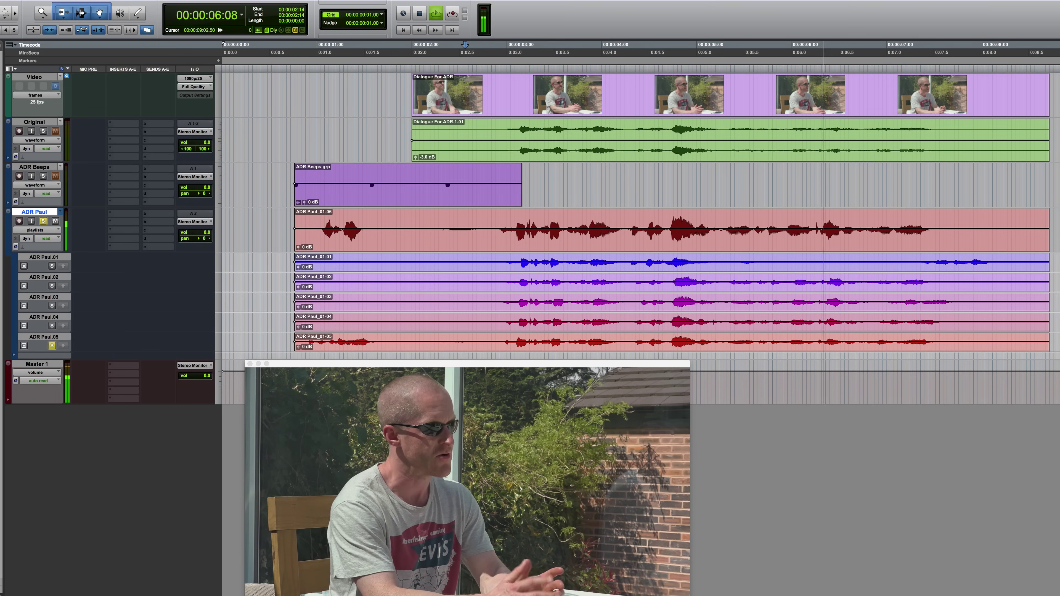
key("space")
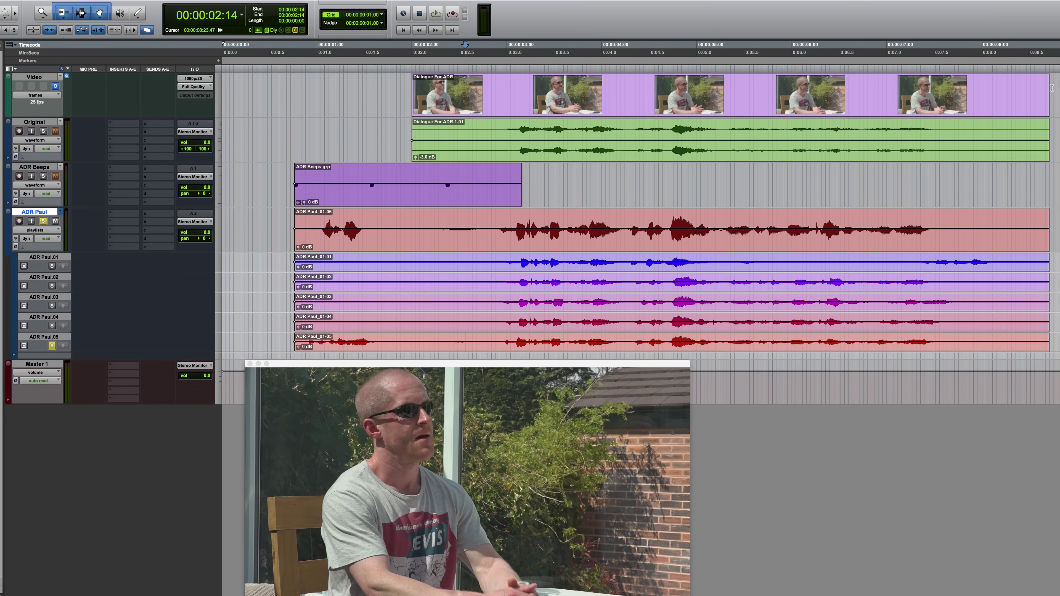
Copy clip ADR Paul_01-05 to the main playlist, then undo the copy
left_click(583, 343)
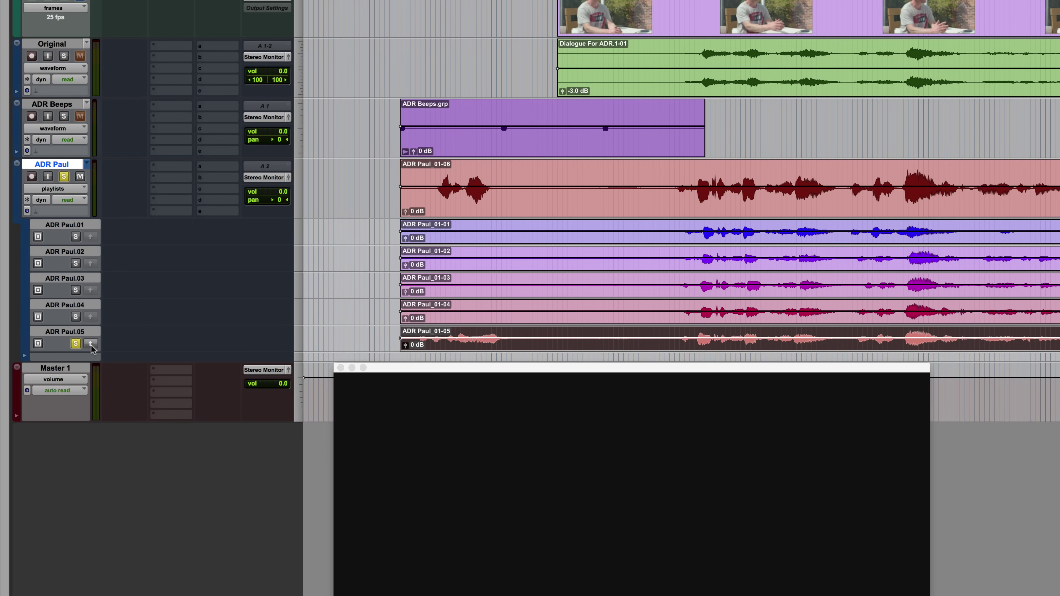
left_click(91, 344)
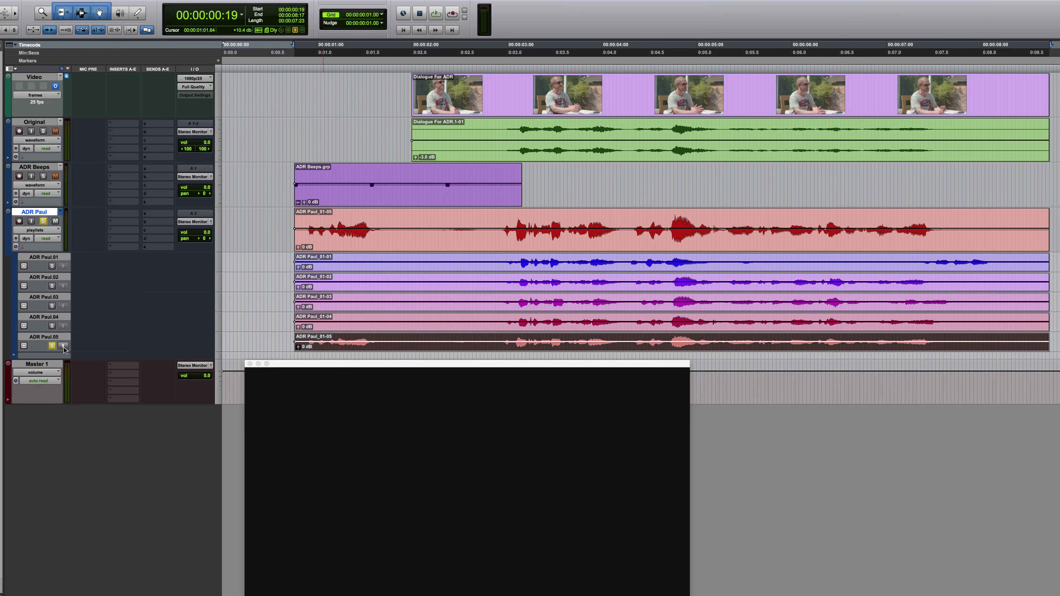
key("super+z")
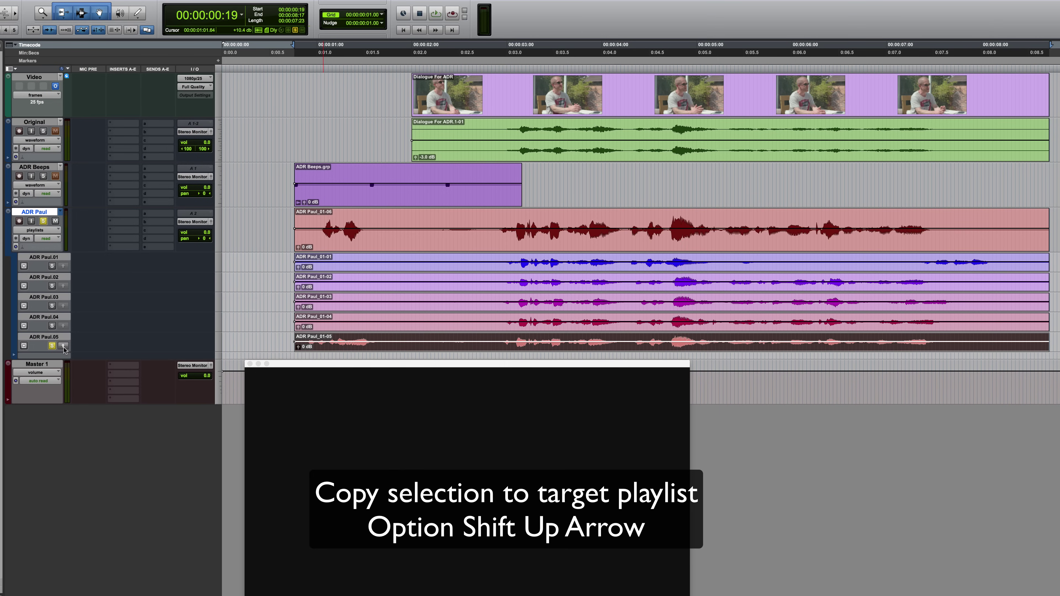
Recopy take ADR Paul_01-05 into the main playlist and place the cursor at 00:00:02:05
key("alt+shift+Up")
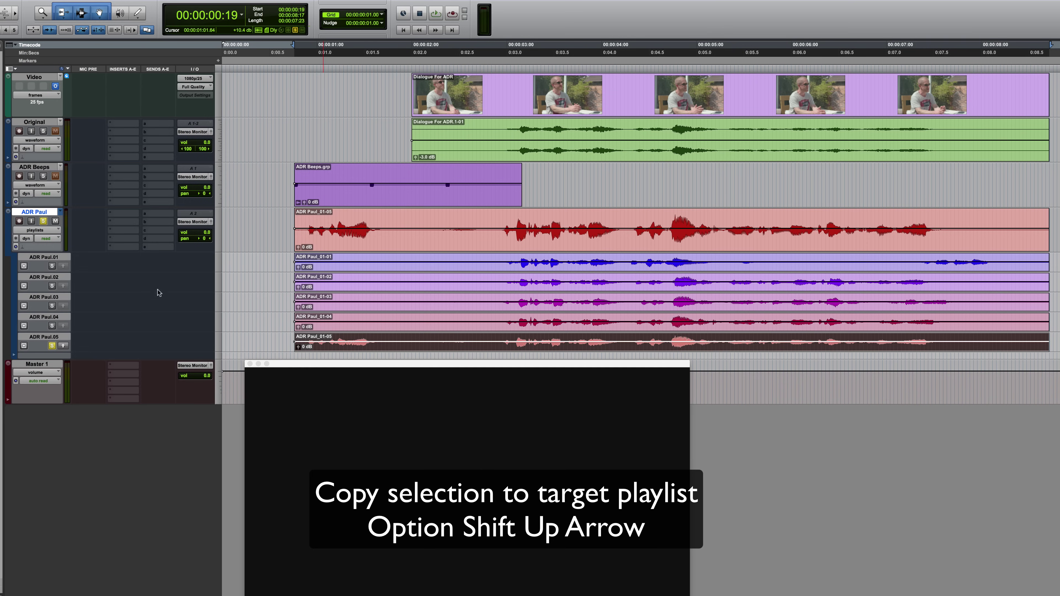
left_click(269, 245)
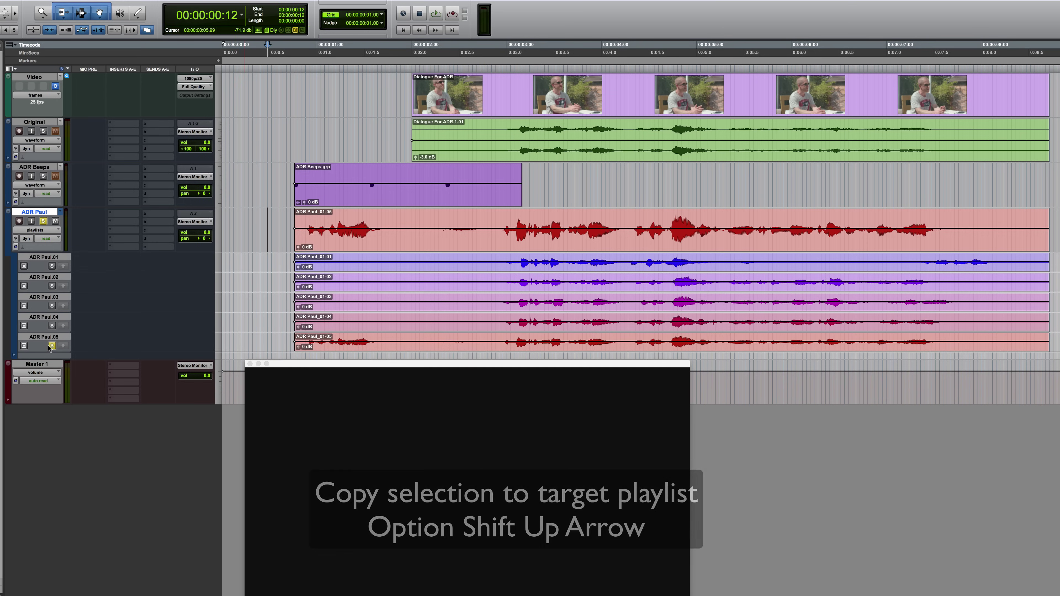
left_click(431, 219)
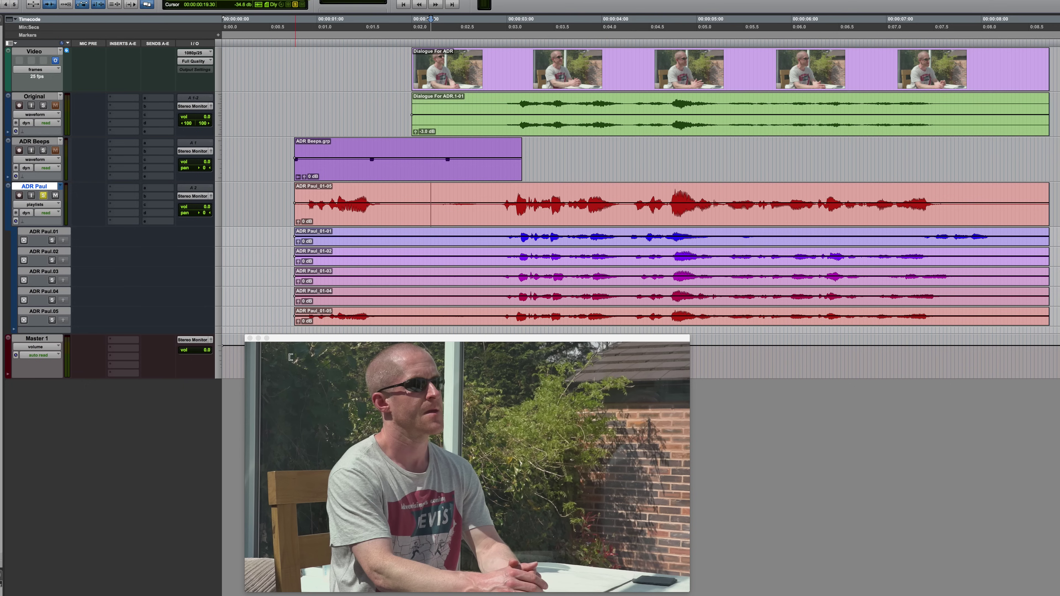
Unmute and solo the Original dialogue track, play it for comparison, then unsolo and stop
left_click(55, 107)
left_click(44, 105)
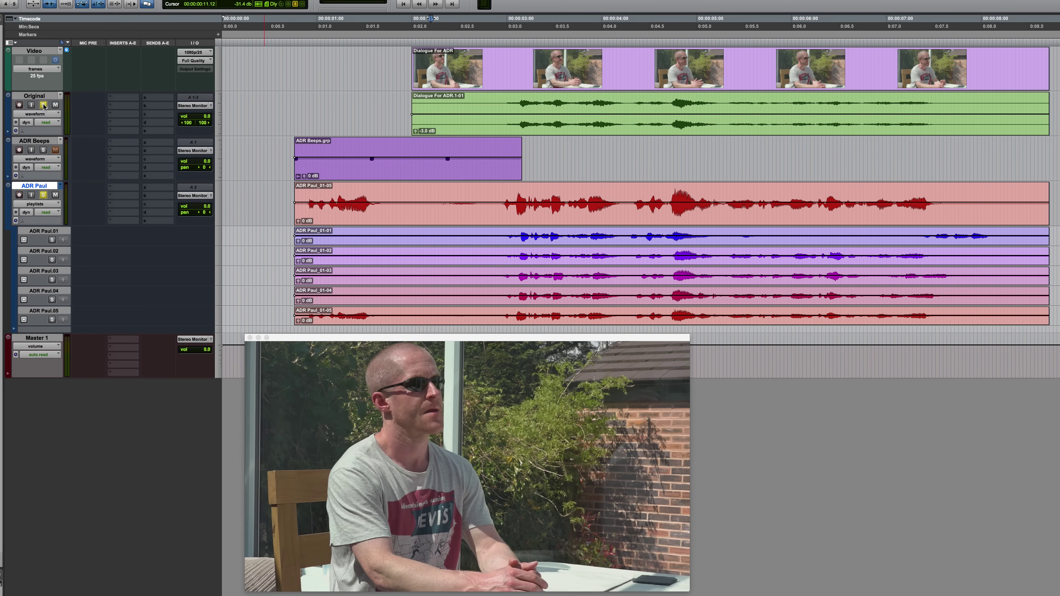
key("space")
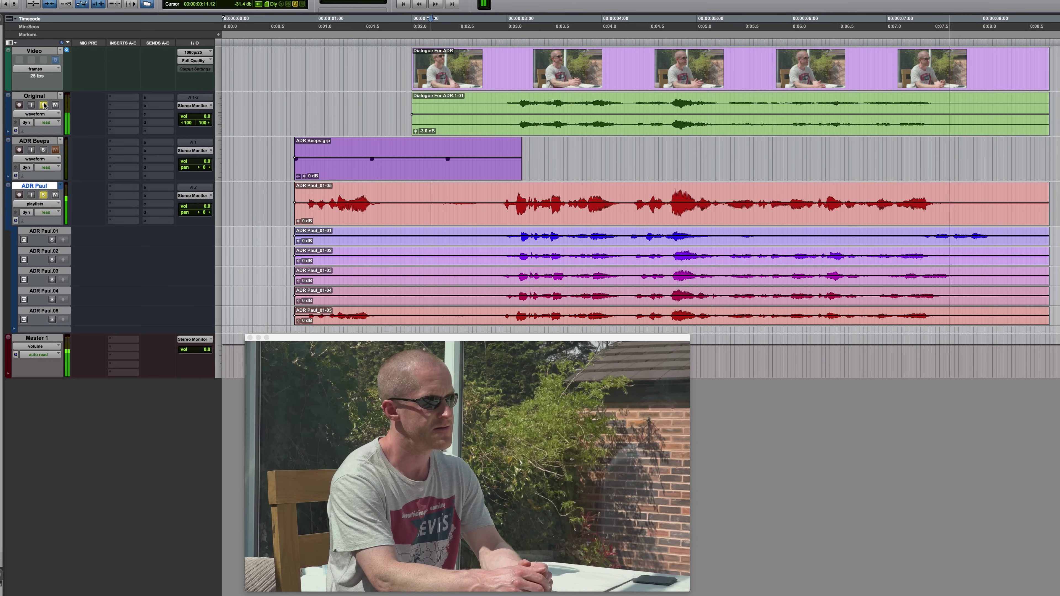
left_click(44, 105)
key("space")
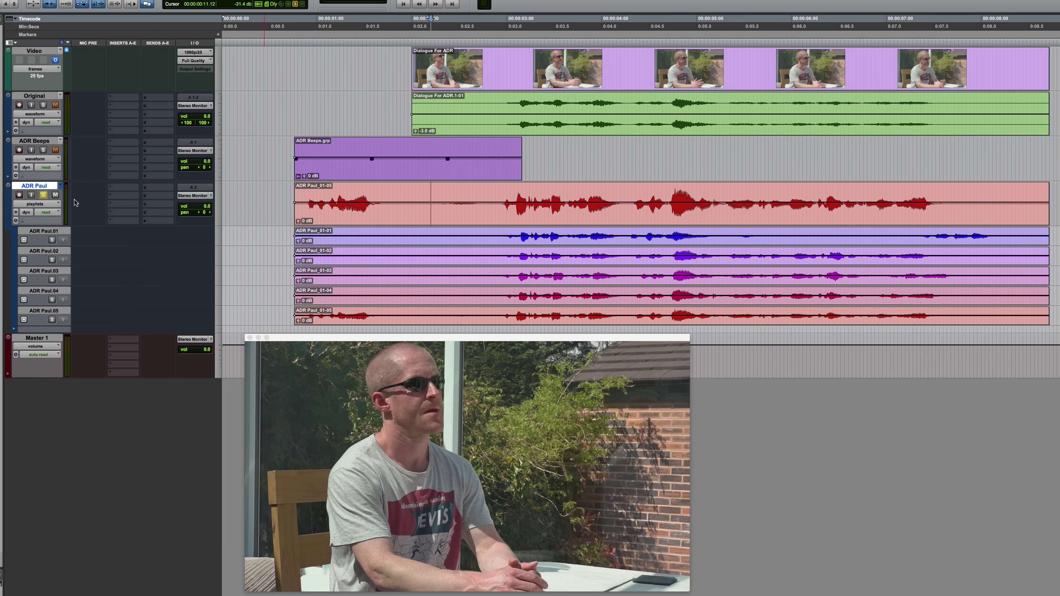
Audition take ADR Paul.01 and promote its 0:02.9–0:04.2 range into the main playlist
left_click(52, 239)
left_click(499, 233)
key("space")
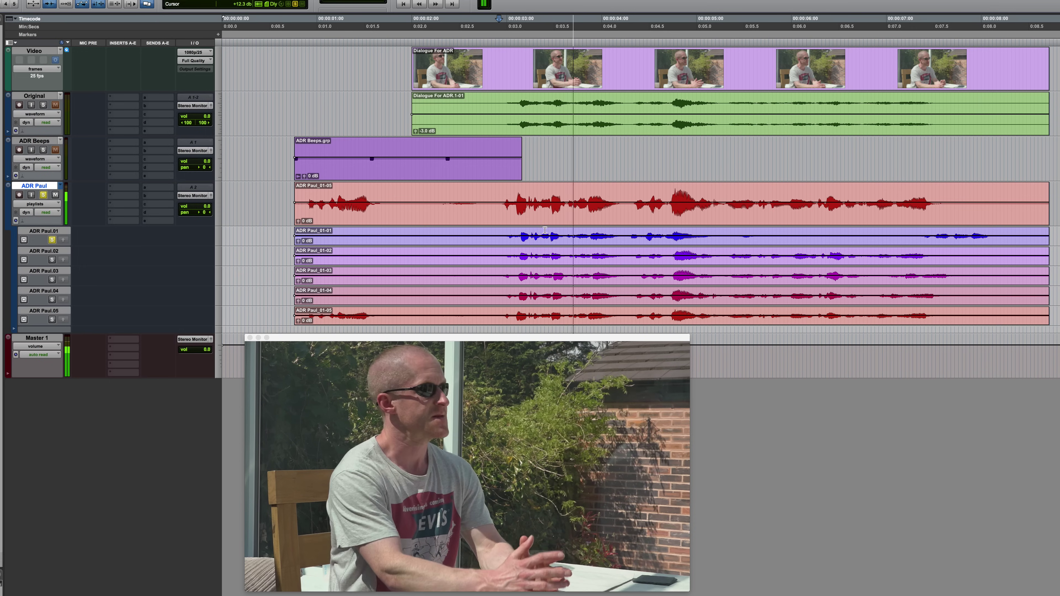
key("space")
left_click(497, 239, "shift")
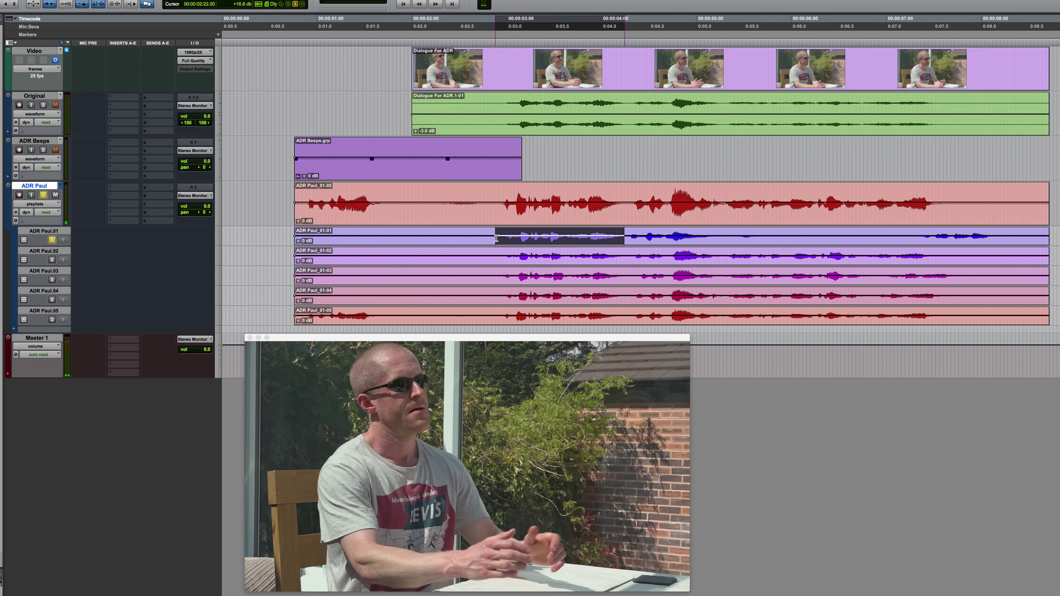
left_click(63, 241)
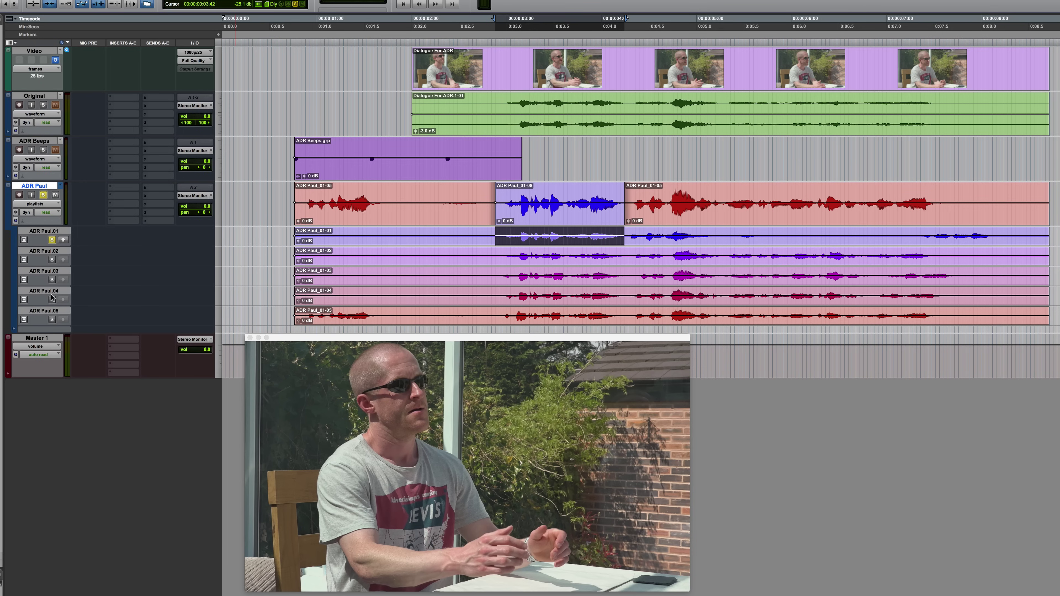
Audition take ADR Paul.02 and copy its 0:04.4–0:05.2 range to the main playlist
left_click(51, 260)
left_click(621, 254)
key("space")
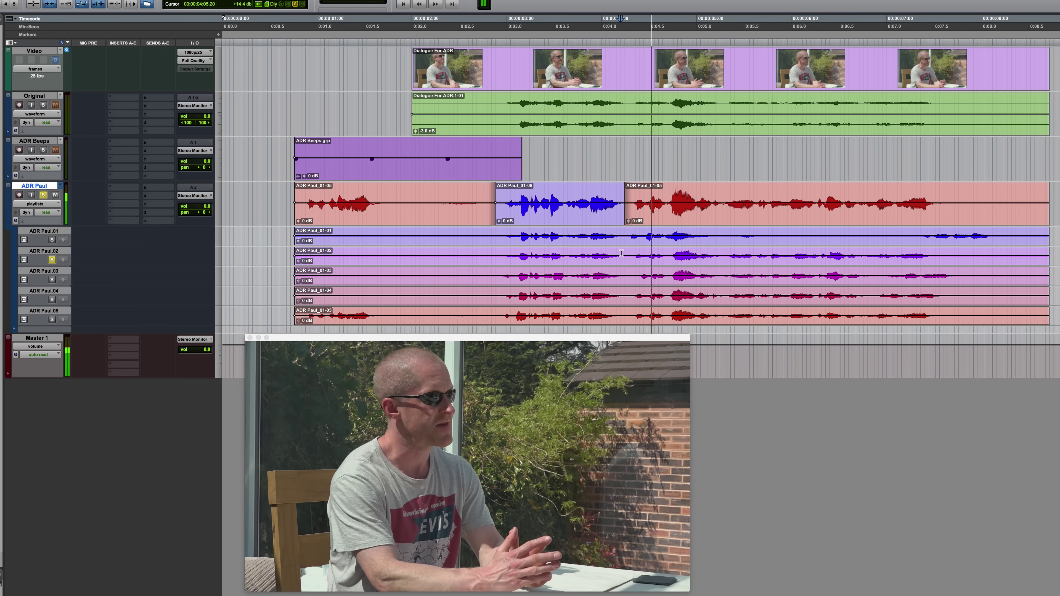
left_click_drag(727, 250, 629, 262)
key("ctrl+alt+v")
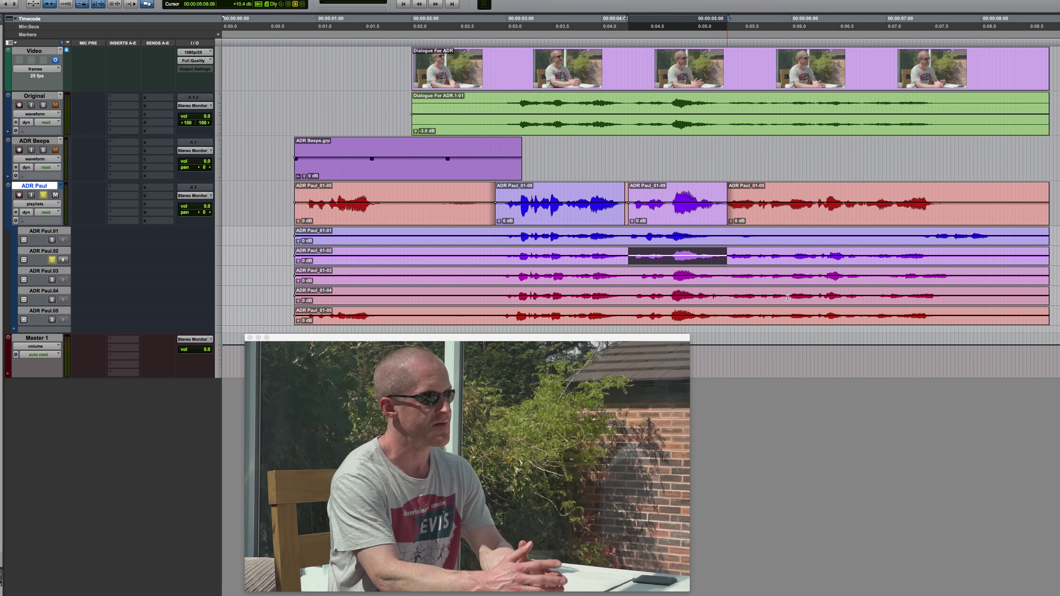
Audition a later phrase on solo take ADR Paul.04 and copy it to the main playlist
left_click_drag(962, 298, 728, 298)
left_click(53, 300)
key("space")
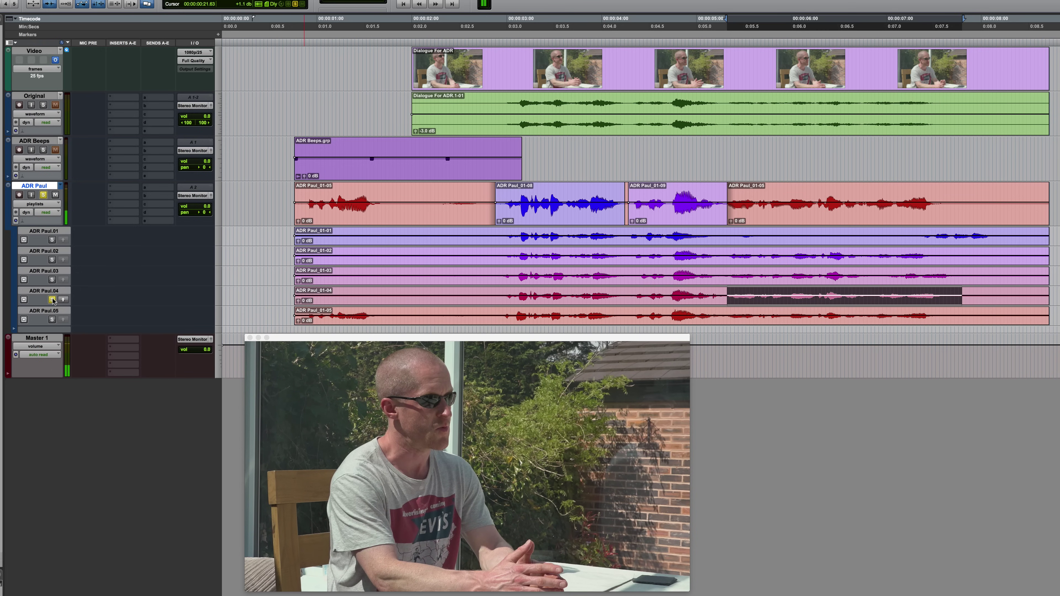
key("ctrl+alt+v")
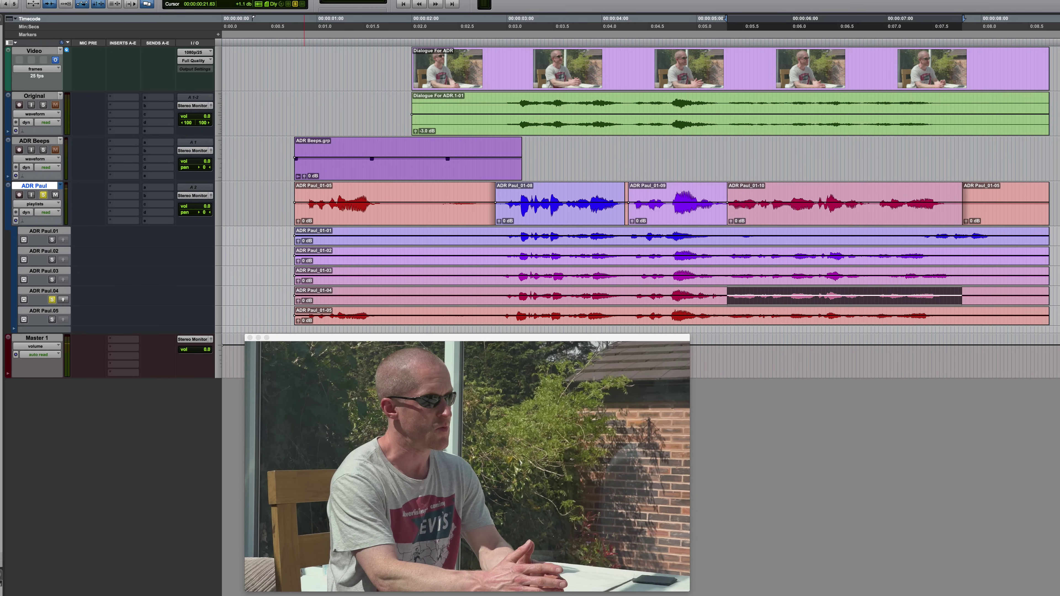
left_click(52, 300)
Play back the comp and delete the leading ADR Paul_01-05 clip
left_click(471, 196)
key("space")
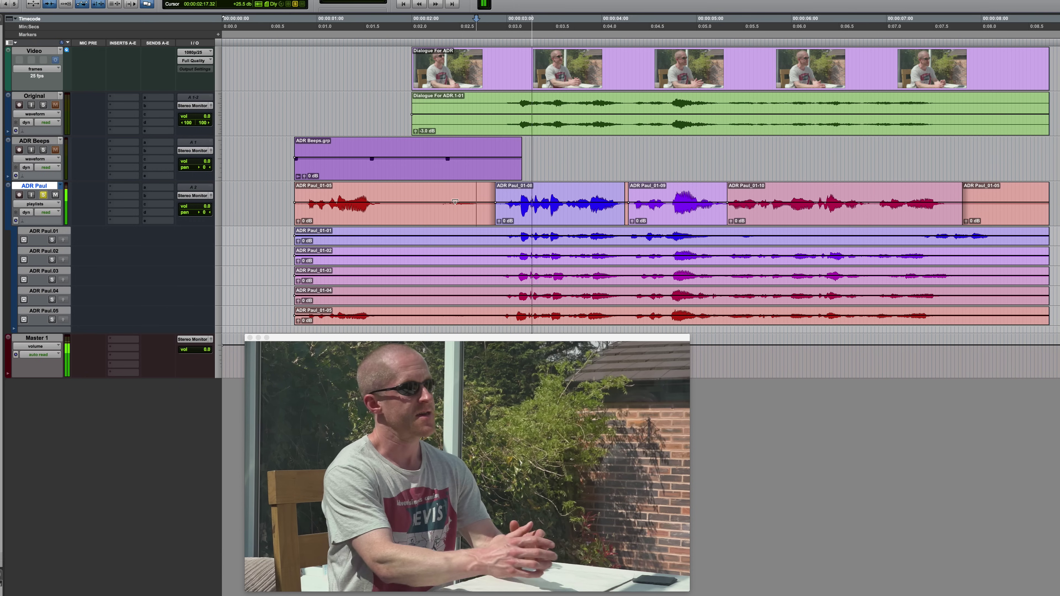
double_click(449, 217)
key("Delete")
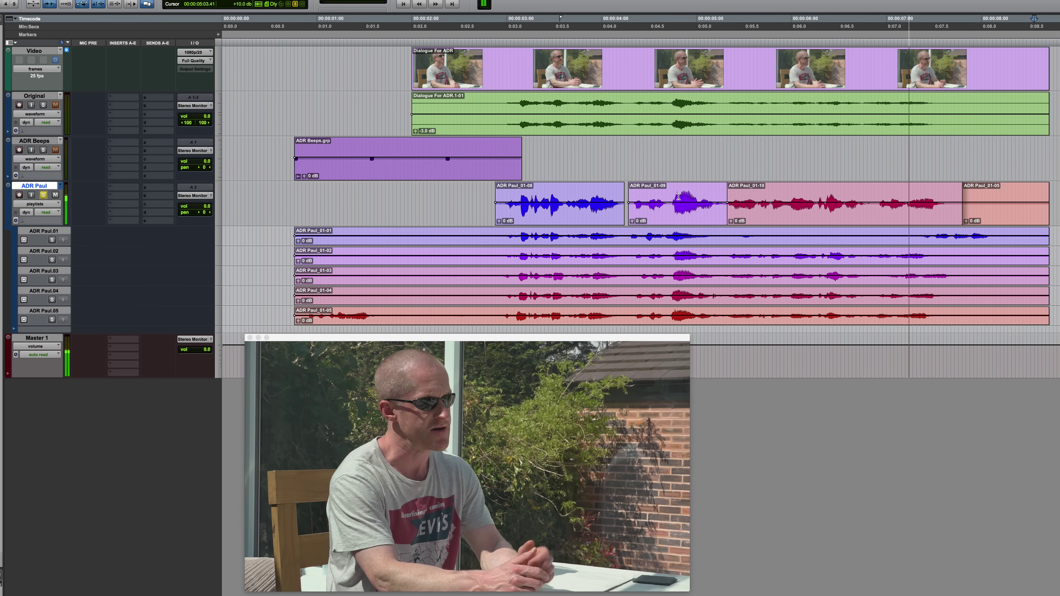
Clear the track selection and play the comp from the start of clip ADR Paul_01-08
double_click(633, 197)
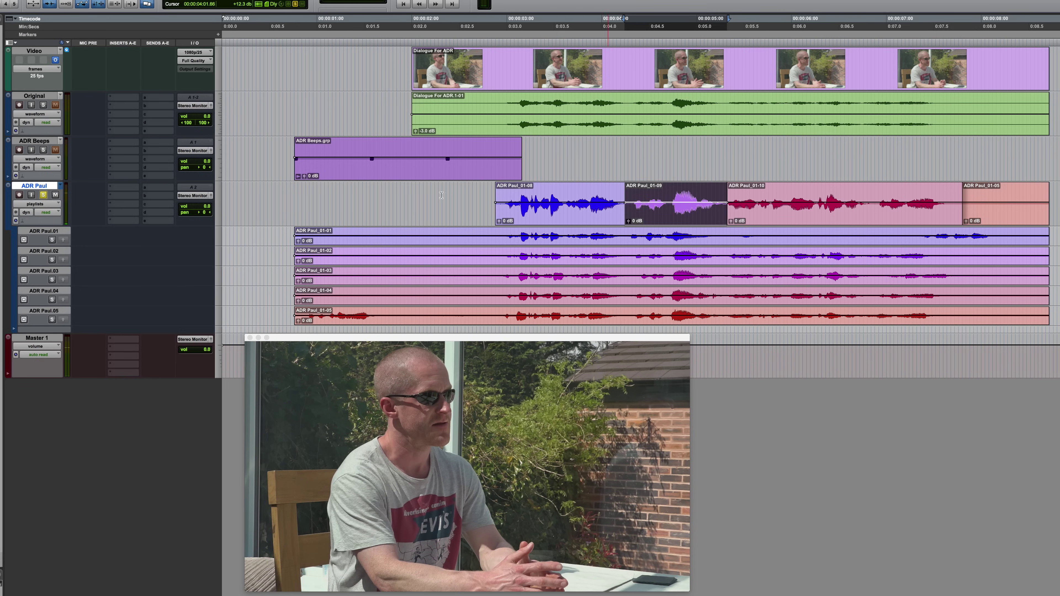
left_click(486, 190)
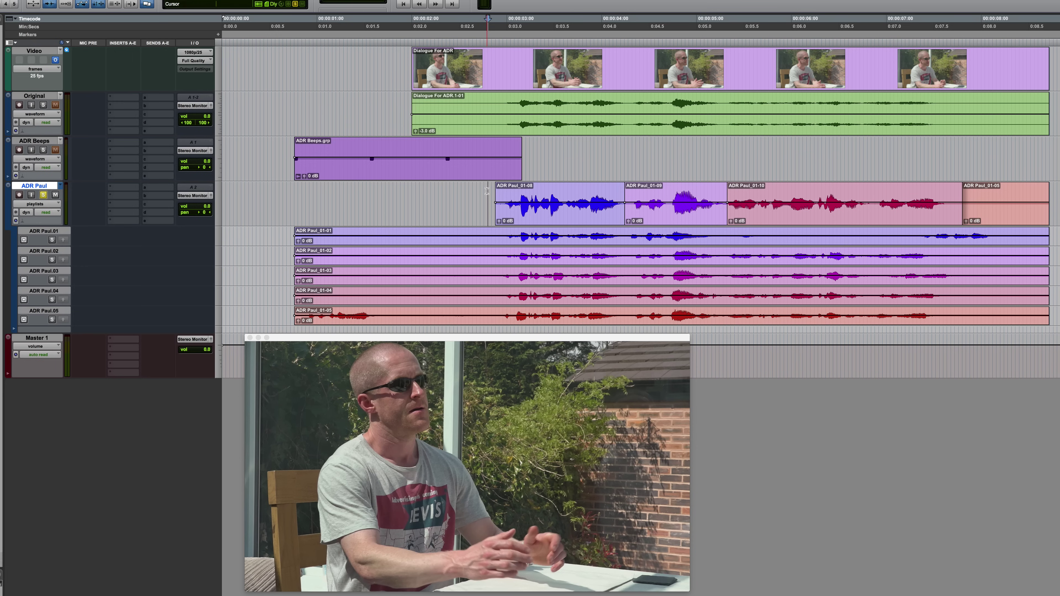
key("Tab")
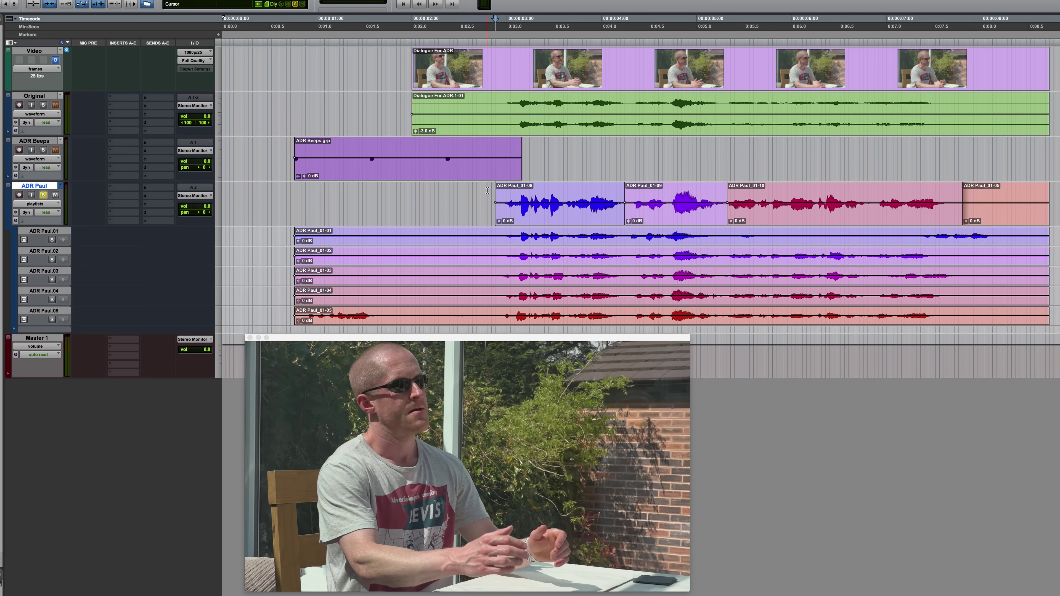
key("space")
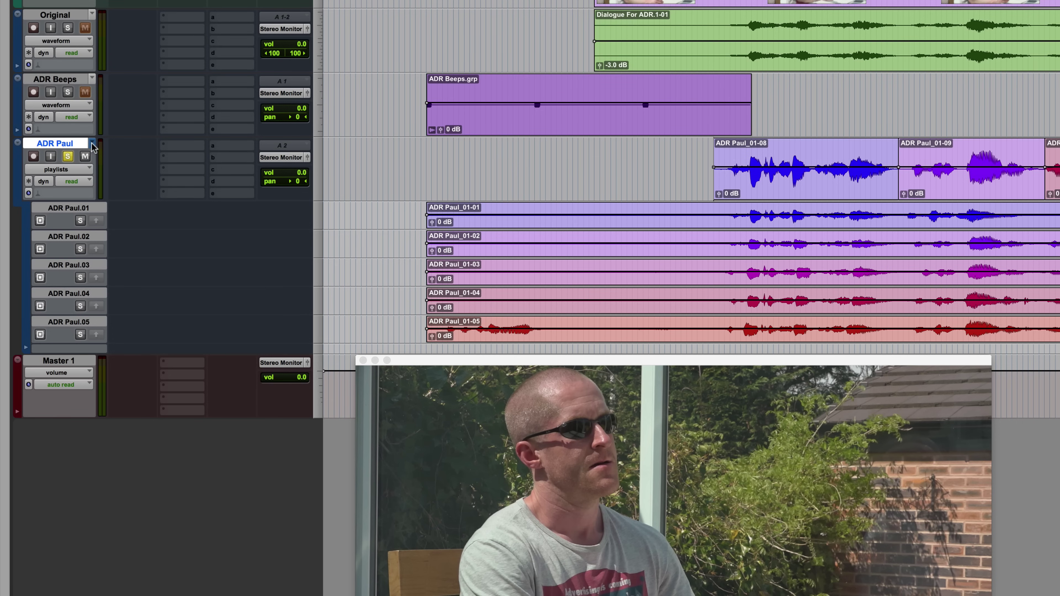
key("ctrl+minus")
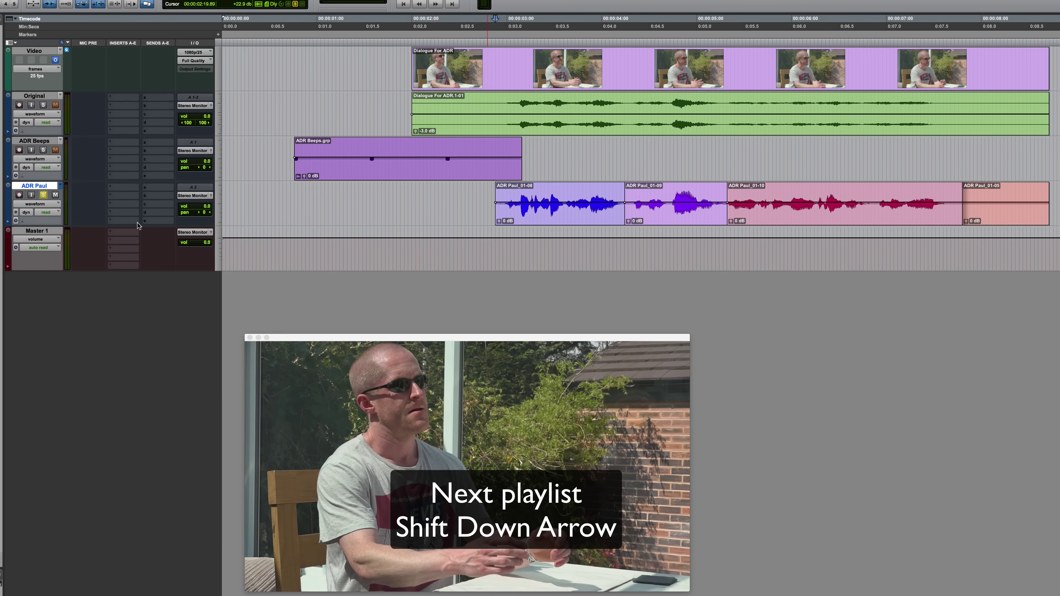
key("shift+Down")
key("shift+Down")
key("shift+Down")
key("shift+Down")
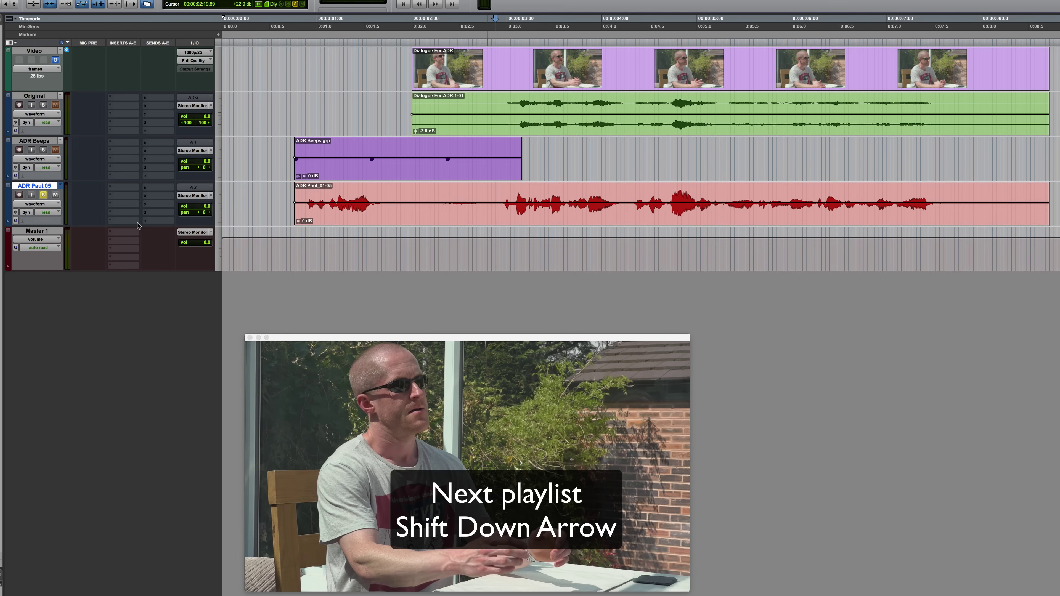
key("shift+Up")
key("shift+Up")
key("shift+Up")
key("shift+Up")
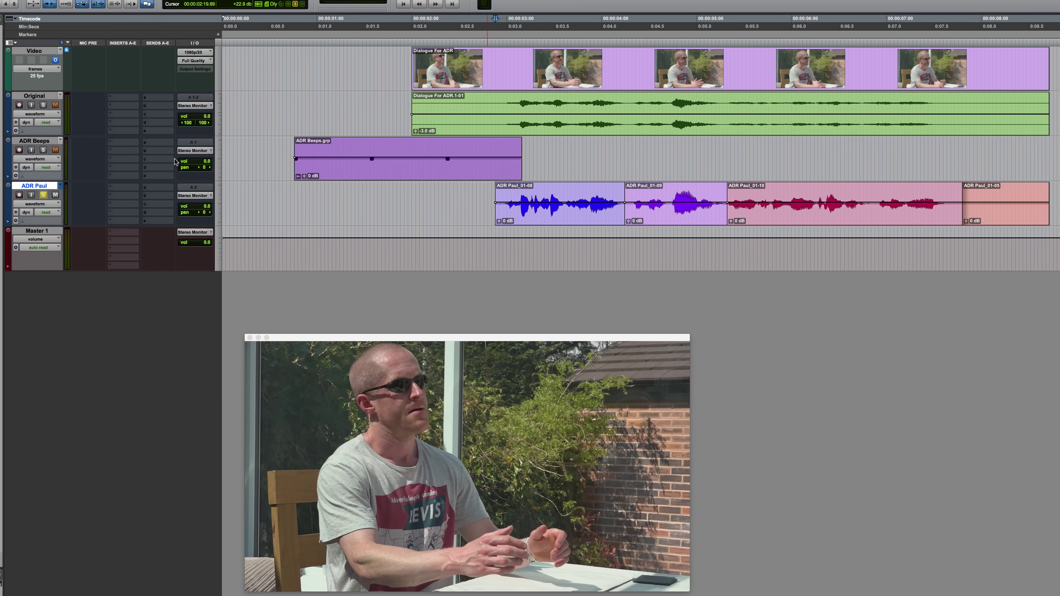
left_click(36, 204)
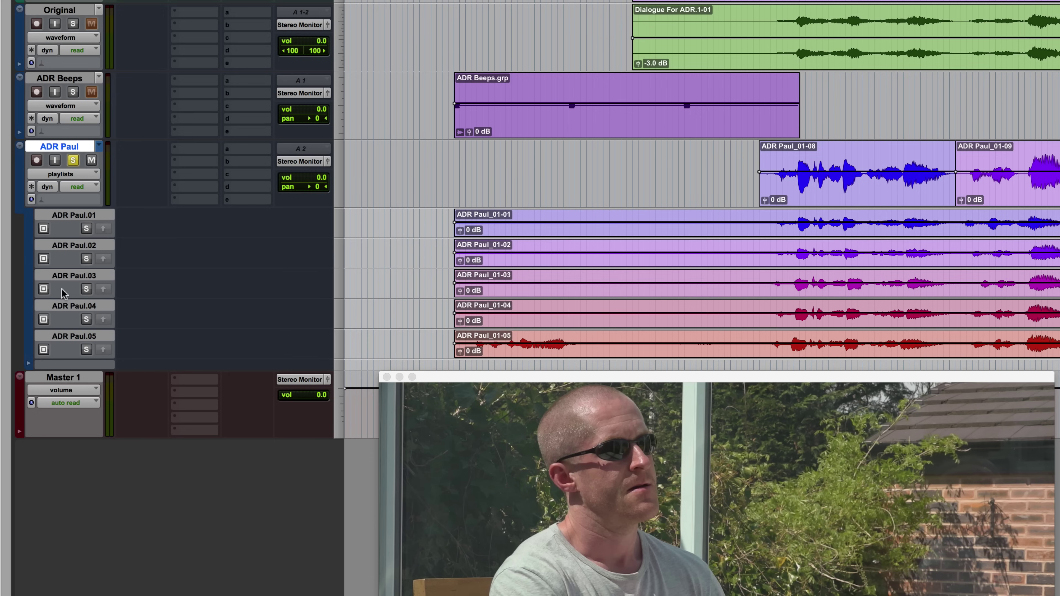
Target ADR Paul.03 and promote a phrase from the ADR Paul.05 take into it as ADR Paul_01-11
left_click(43, 290)
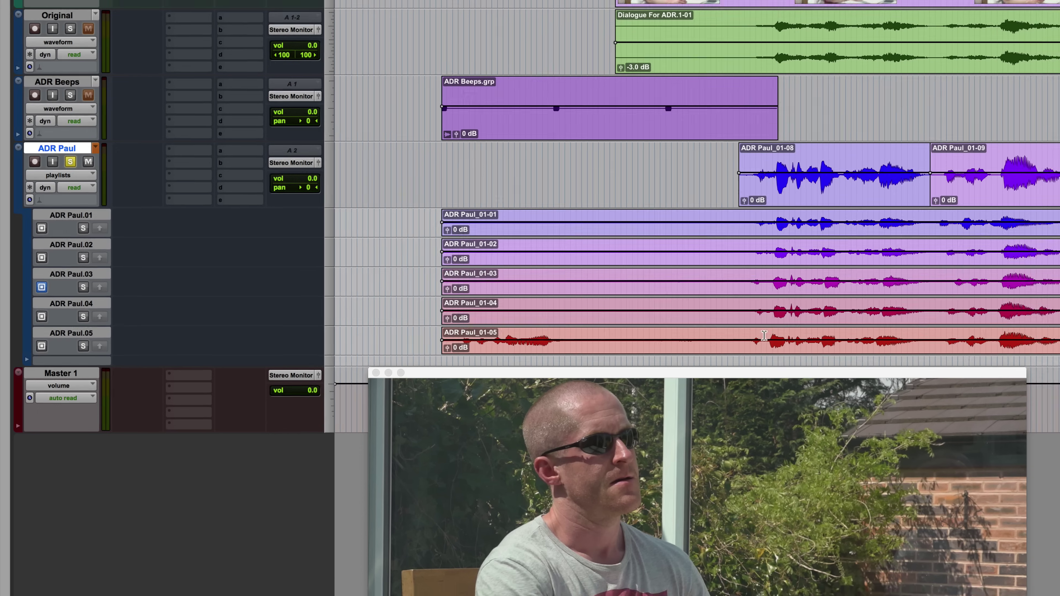
left_click_drag(787, 343, 962, 343)
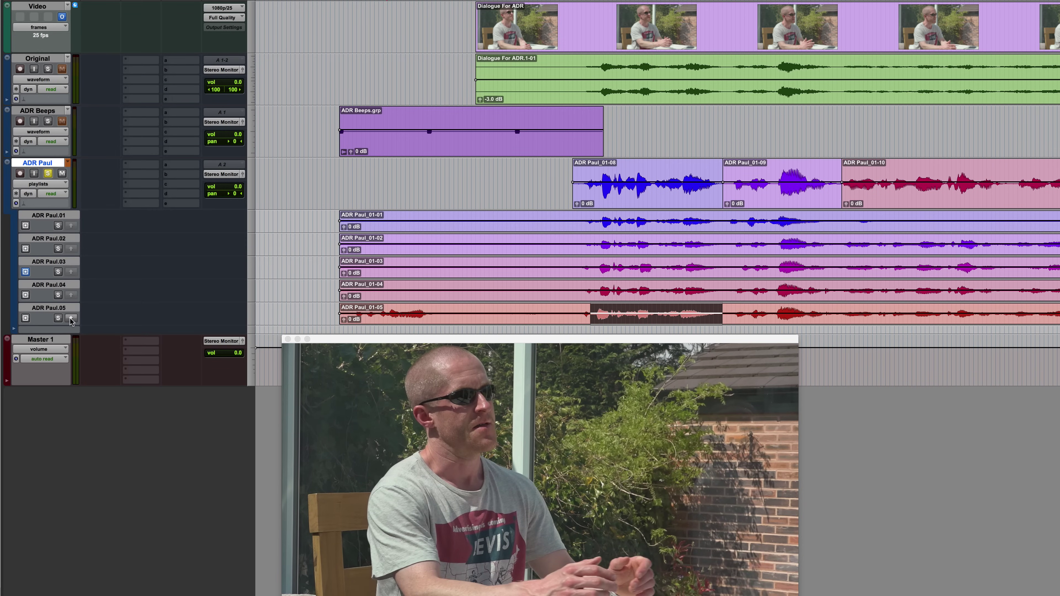
left_click(71, 319)
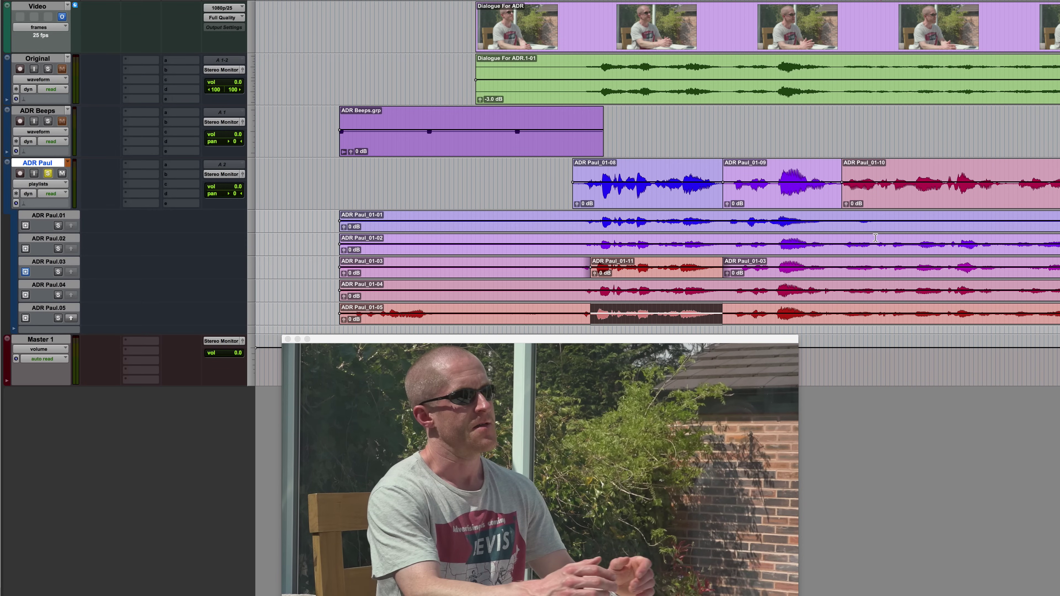
left_click_drag(843, 240, 956, 241)
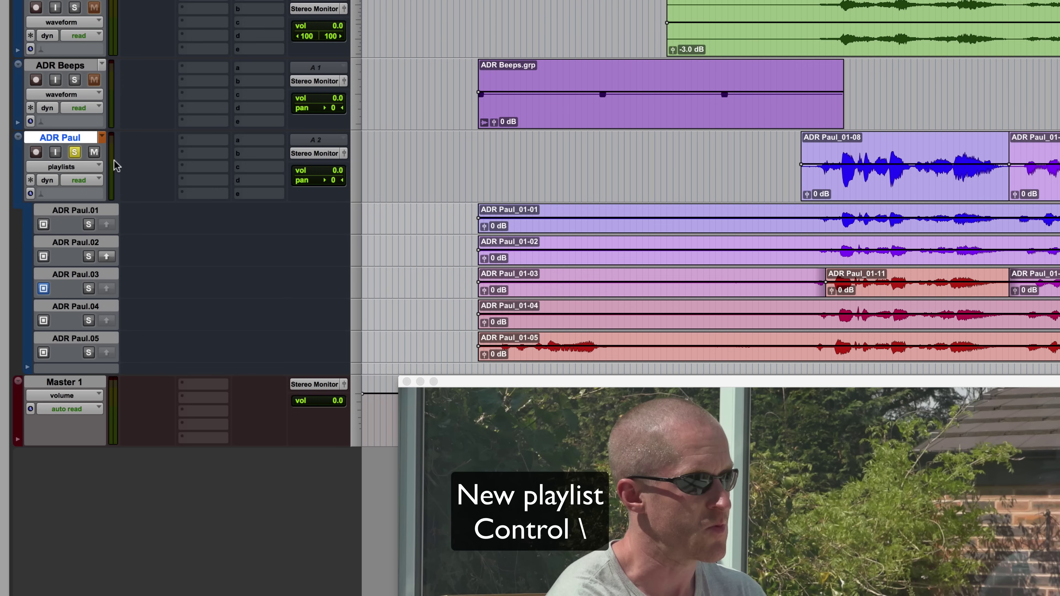
Create the new empty playlist ADR Paul.06 and make it the target playlist
key("ctrl+backslash")
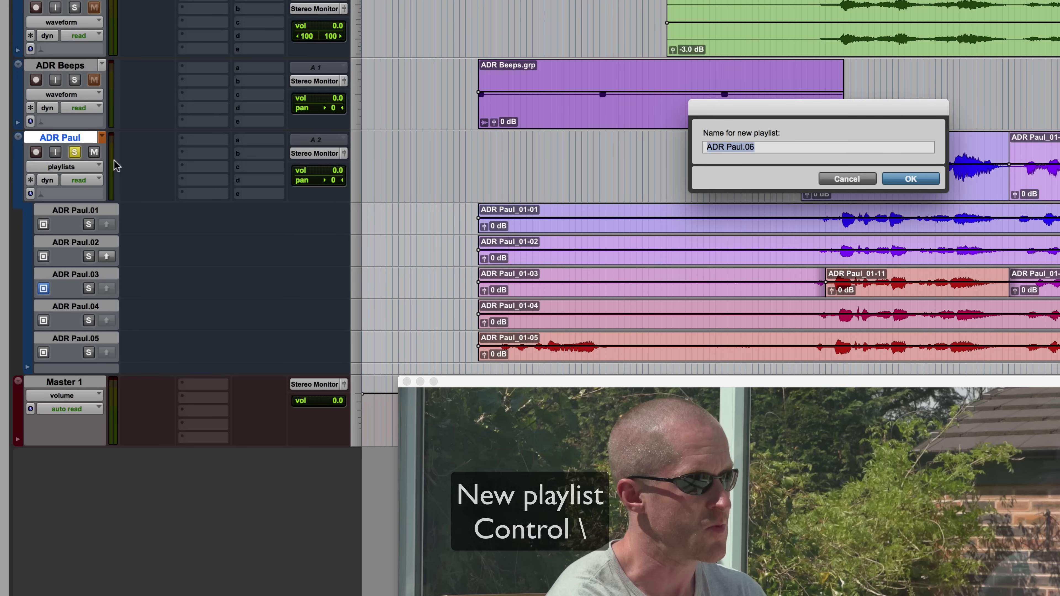
key("Return")
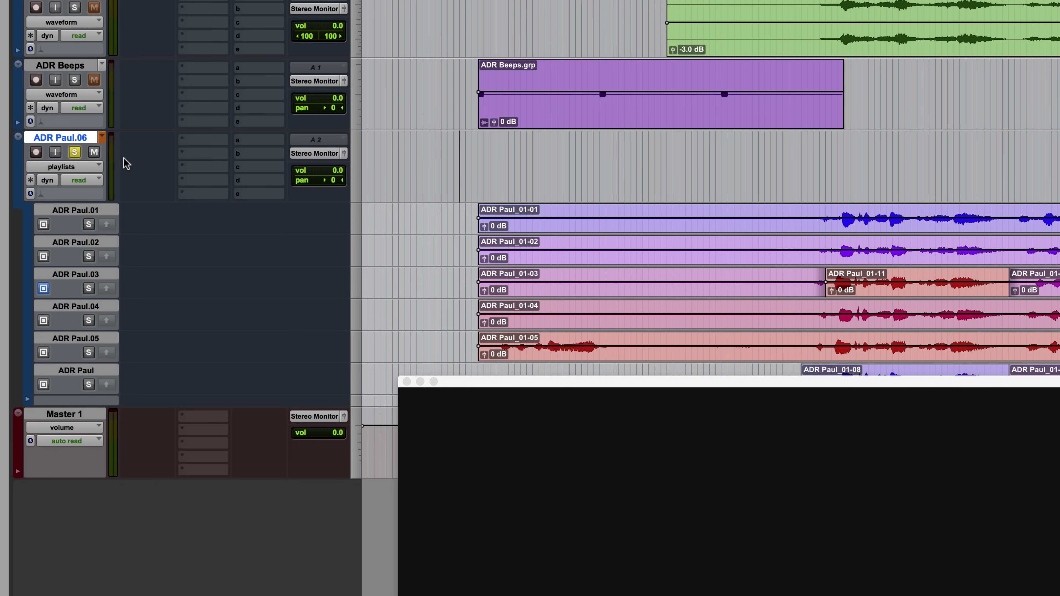
left_click(102, 139)
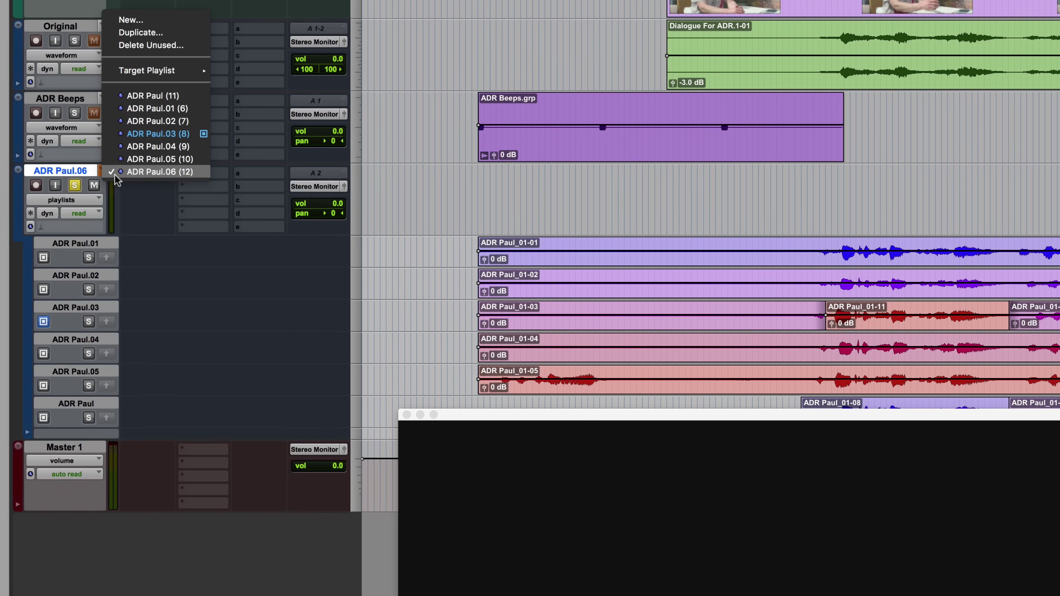
mouse_move(136, 67)
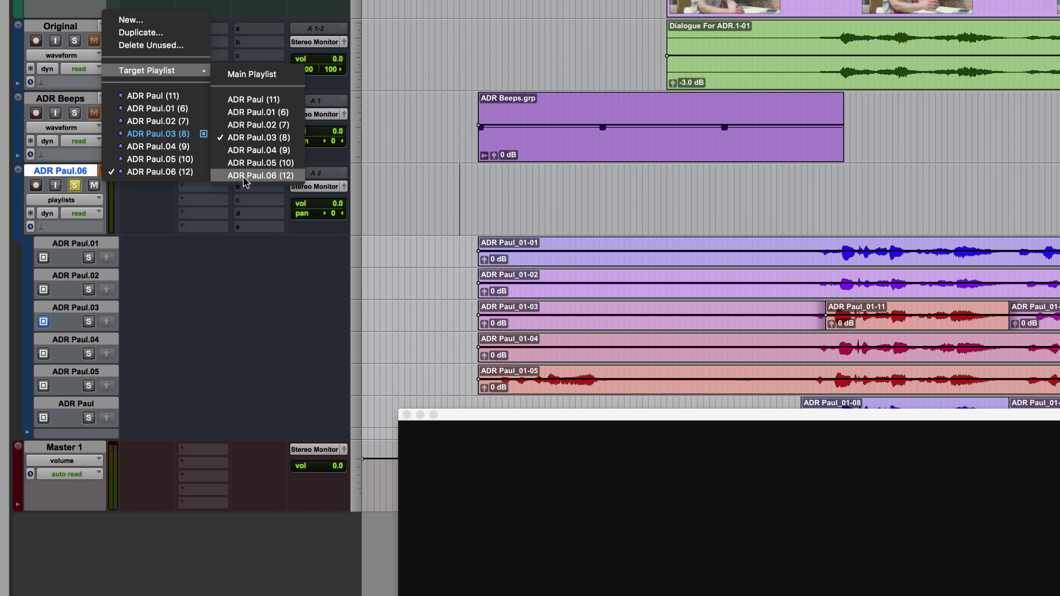
left_click(264, 176)
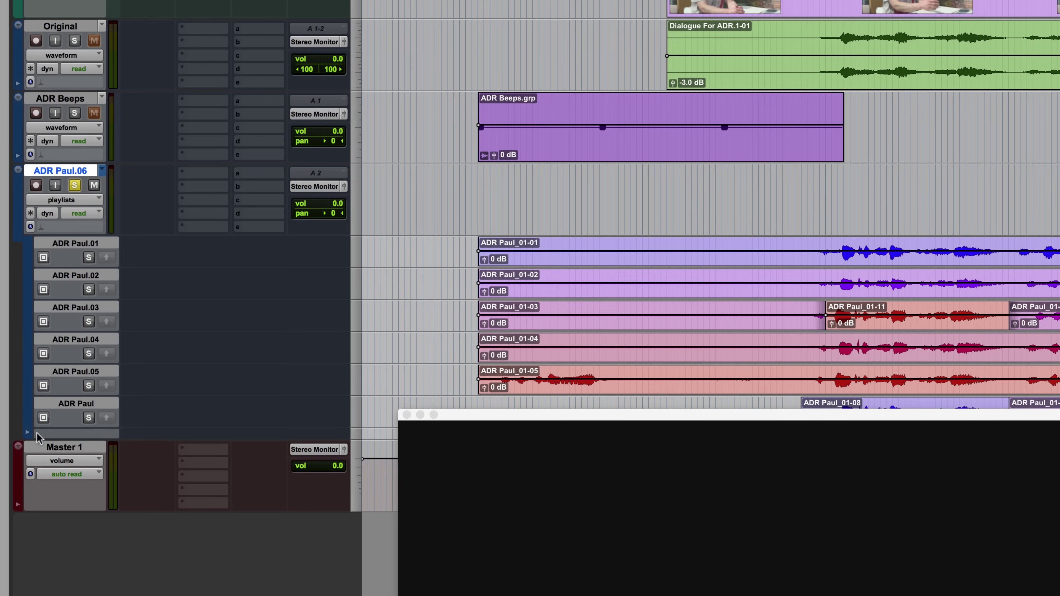
Target the old ADR Paul comp lane and set the main playlist as the copy target
left_click(43, 418)
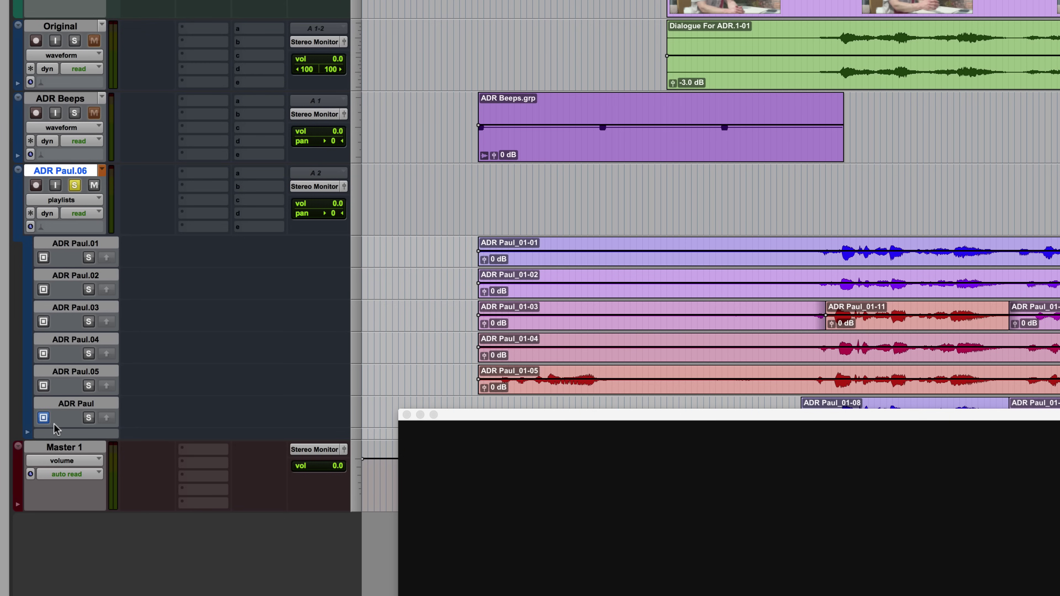
left_click(101, 170)
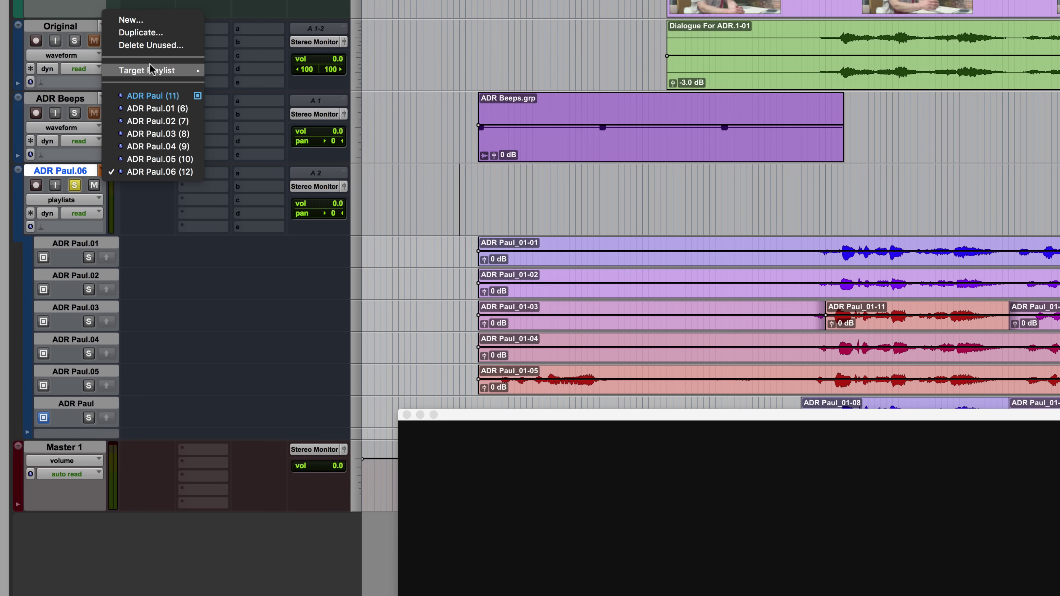
mouse_move(158, 71)
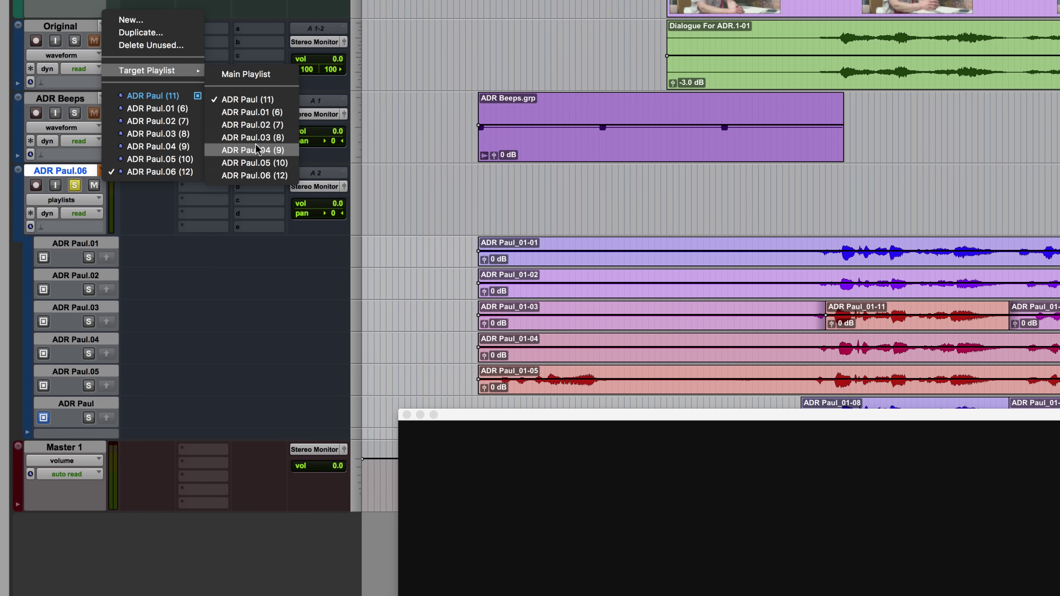
left_click(261, 74)
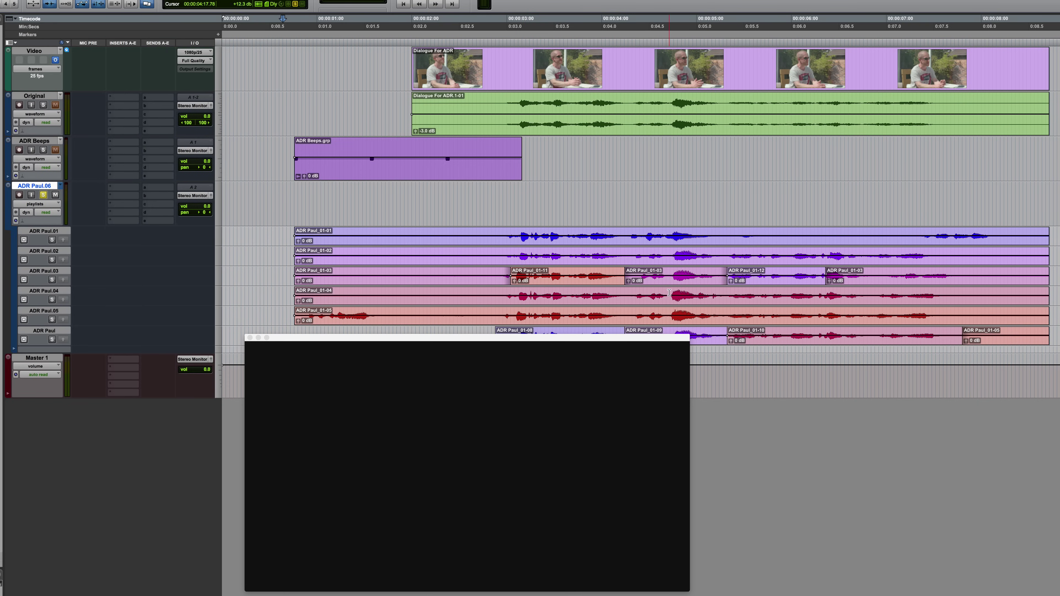
Copy the 4.5–5.6 s phrase of ADR Paul_01-04 to a new playlist
left_click_drag(669, 291, 758, 294)
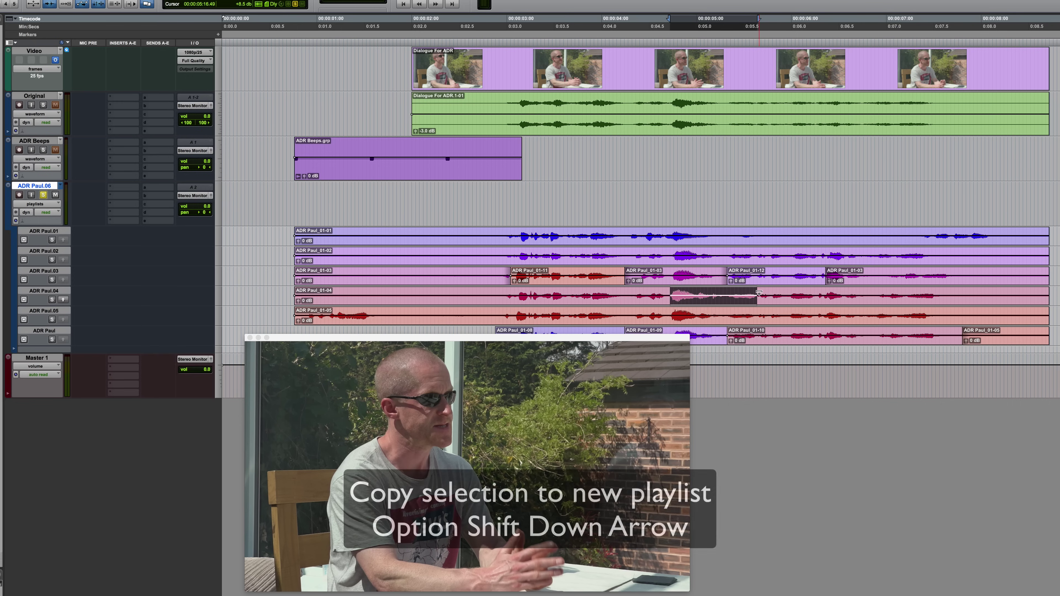
key("alt+shift+Down")
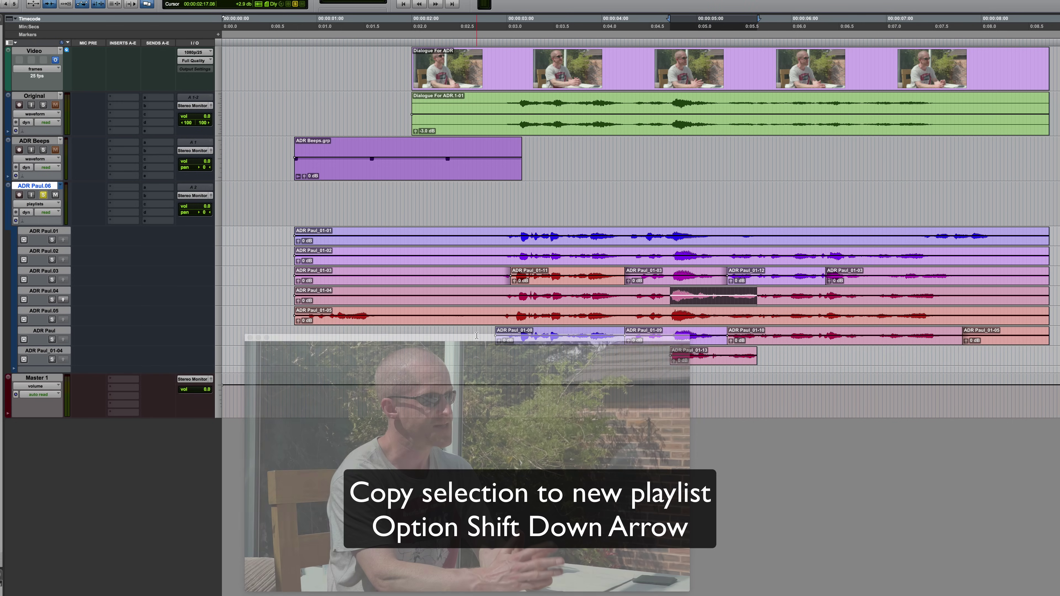
key("space")
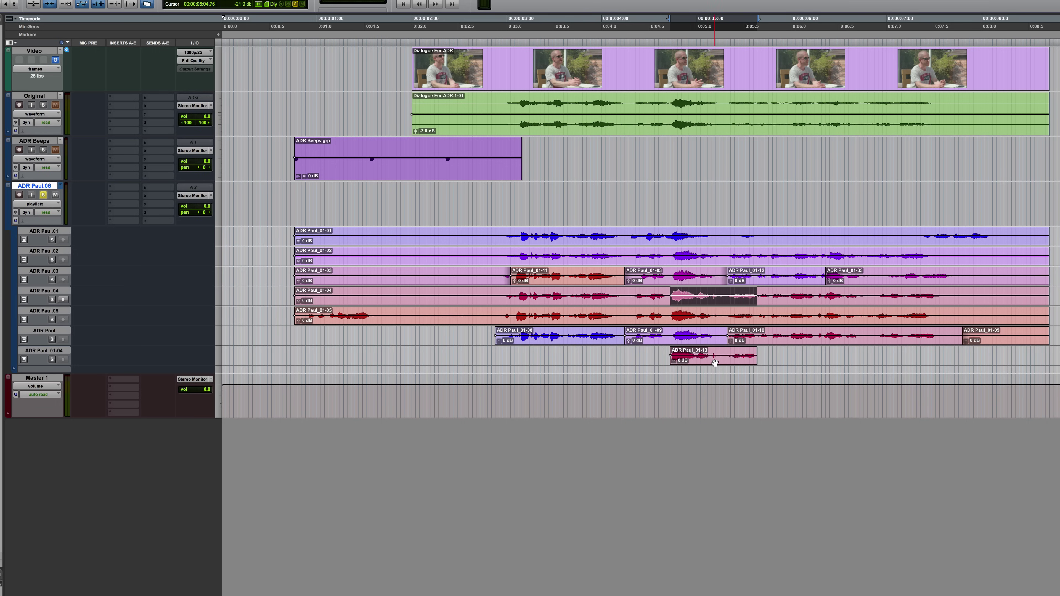
Copy 0:03.0–0:04.2 from ADR Paul_01-05 and 0:05.7–0:07.5 from the comp into the ADR Paul_01-04 lane
left_click_drag(516, 309, 632, 316)
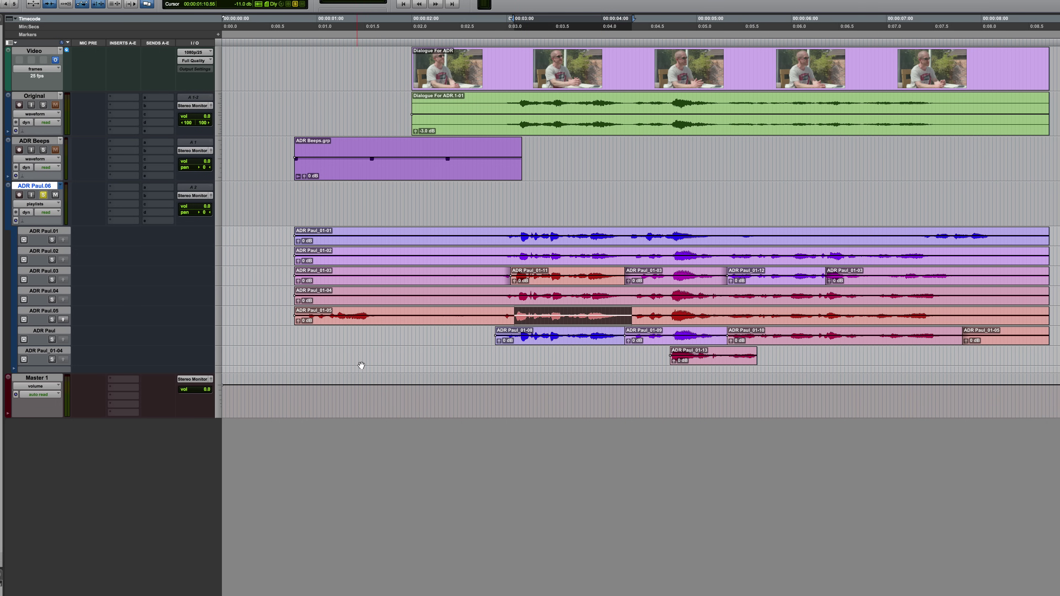
left_click(24, 359)
key("ctrl+alt+shift+v")
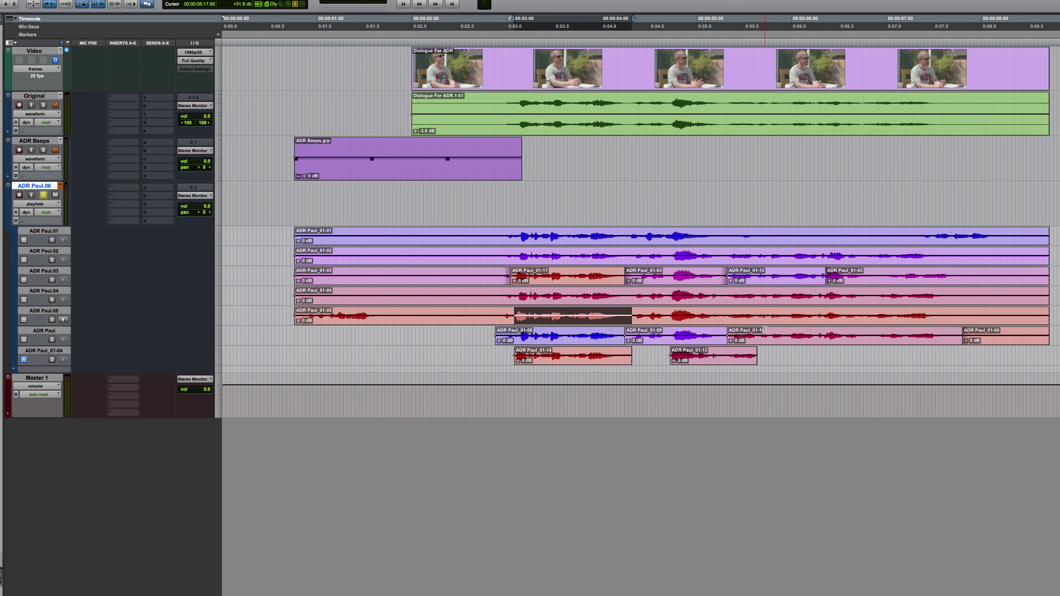
left_click_drag(773, 331, 935, 334)
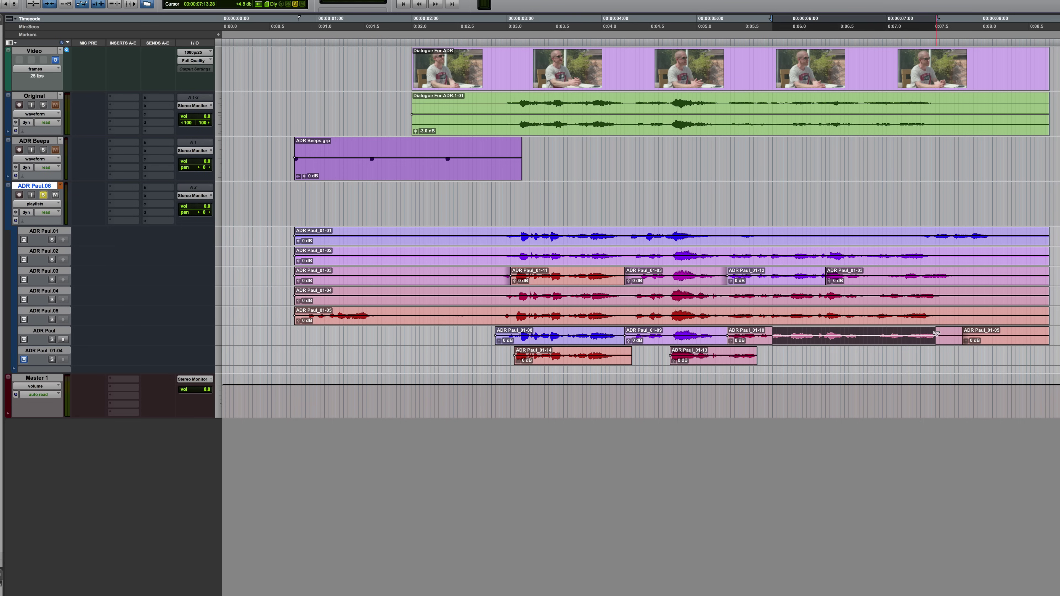
key("ctrl+alt+shift+v")
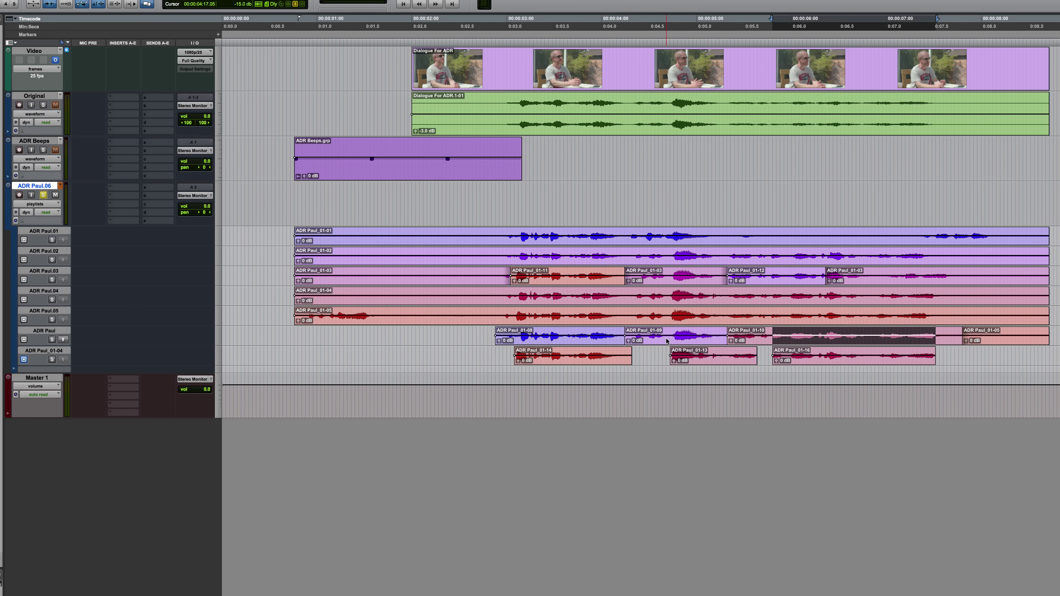
left_click(508, 355)
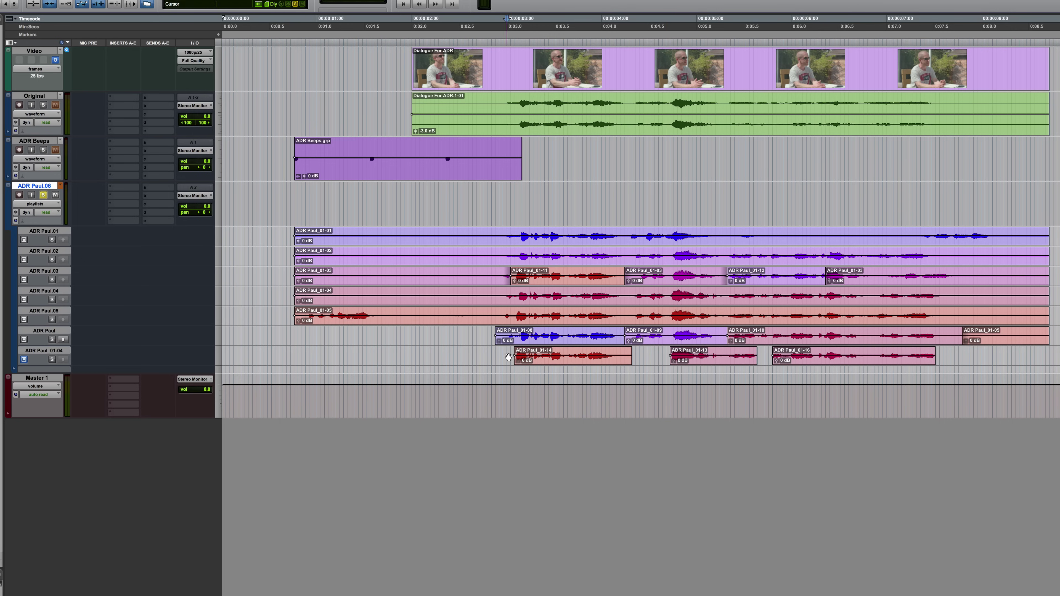
Enlarge the ADR Paul_01-04 comp lane and make it the track's main playlist
key("ctrl+Up")
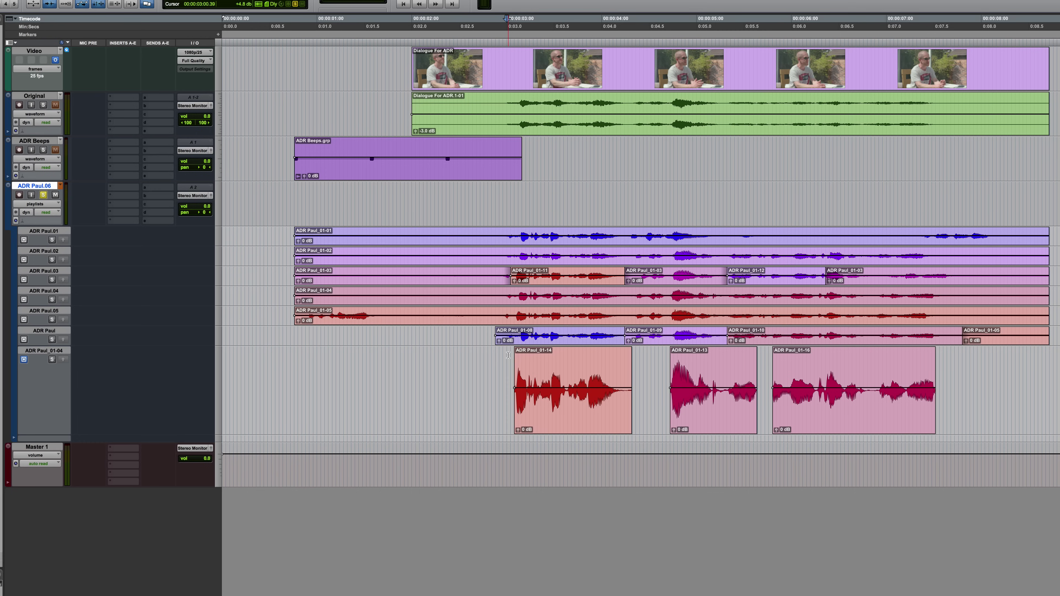
left_click(488, 201)
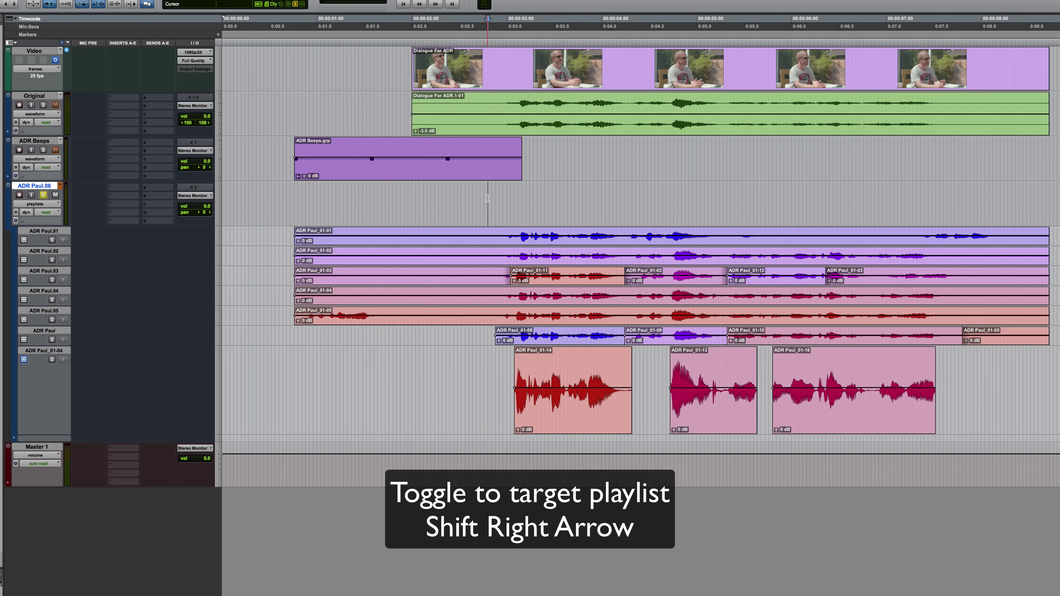
key("shift+Right")
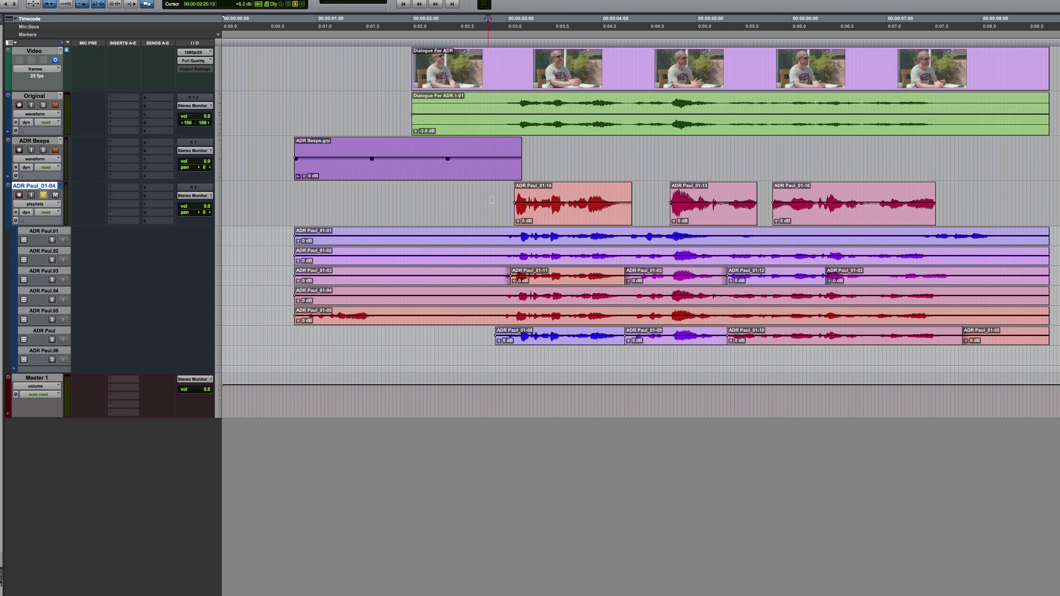
Target ADR Paul.03 and swap it in as the main playlist
left_click(24, 280)
left_click(491, 207)
key("ctrl+alt+v")
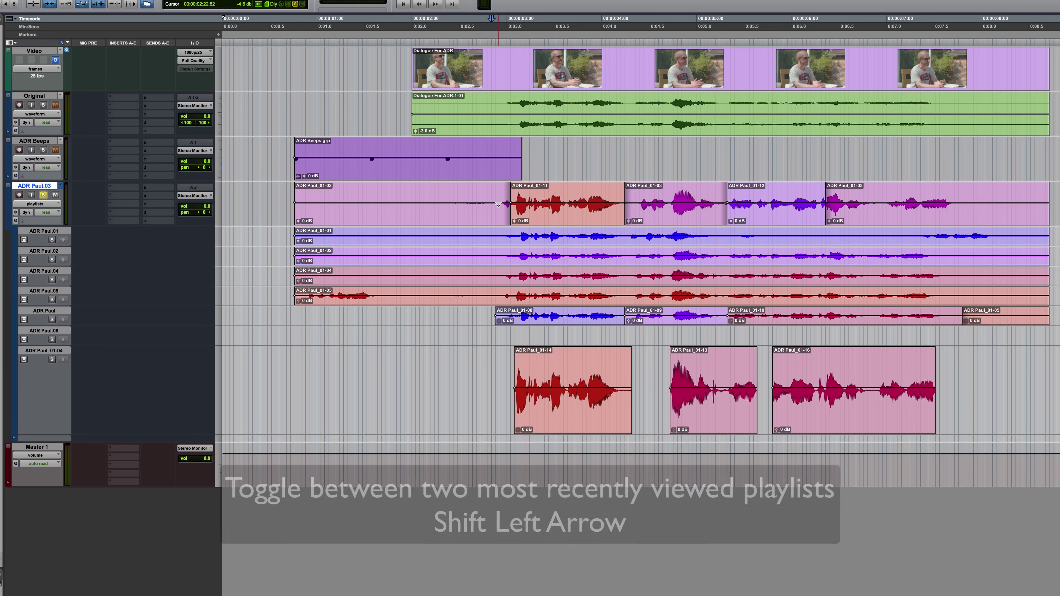
Select the middle ADR Paul_01-03 clip and cycle it through alternate takes, including ADR Paul_01-18
key("shift+Left")
key("shift+Left")
key("shift+Left")
key("shift+Left")
key("shift+Left")
key("shift+Left")
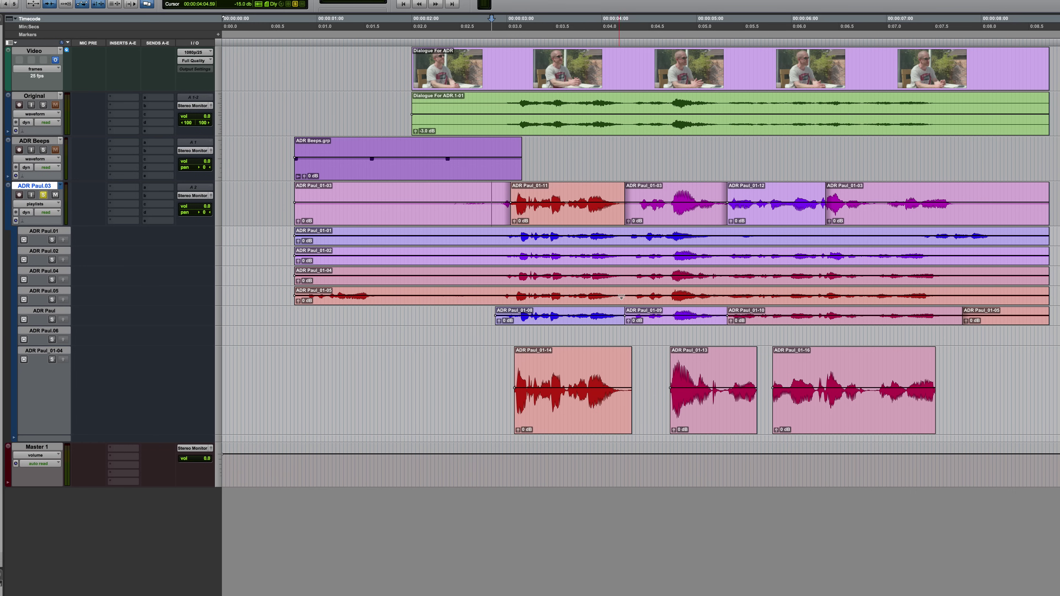
left_click(675, 218)
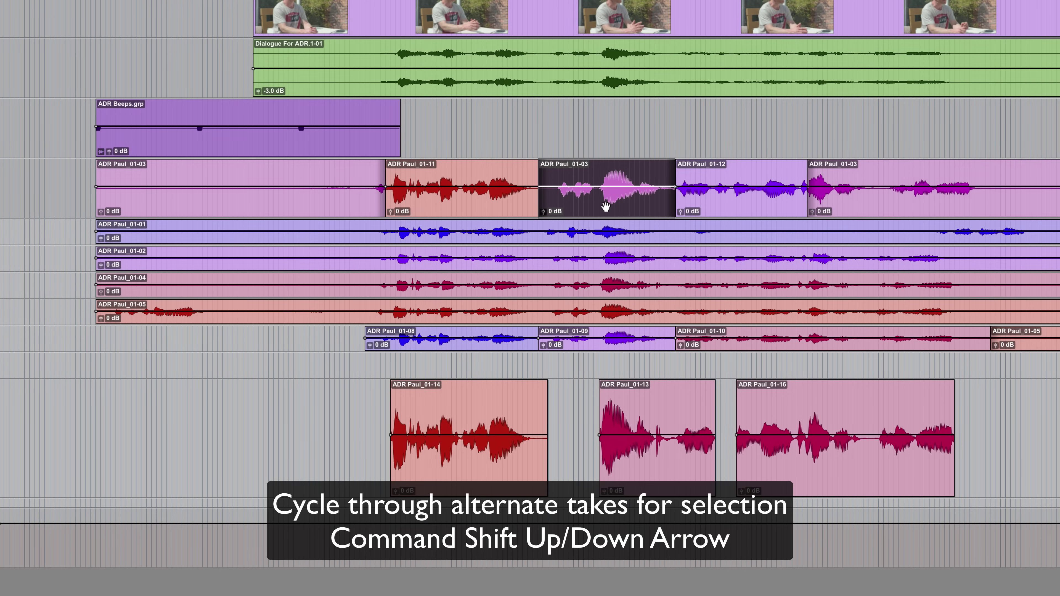
key("super+shift+Down")
key("super+shift+Down")
key("super+shift+Up")
key("super+shift+Up")
key("super+shift+Down")
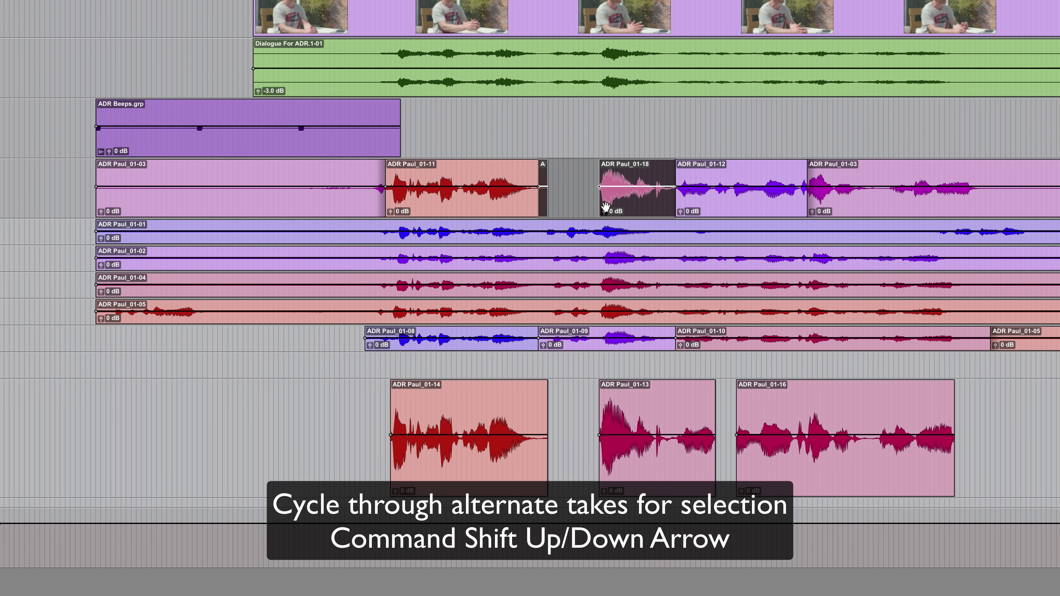
key("super+shift+Down")
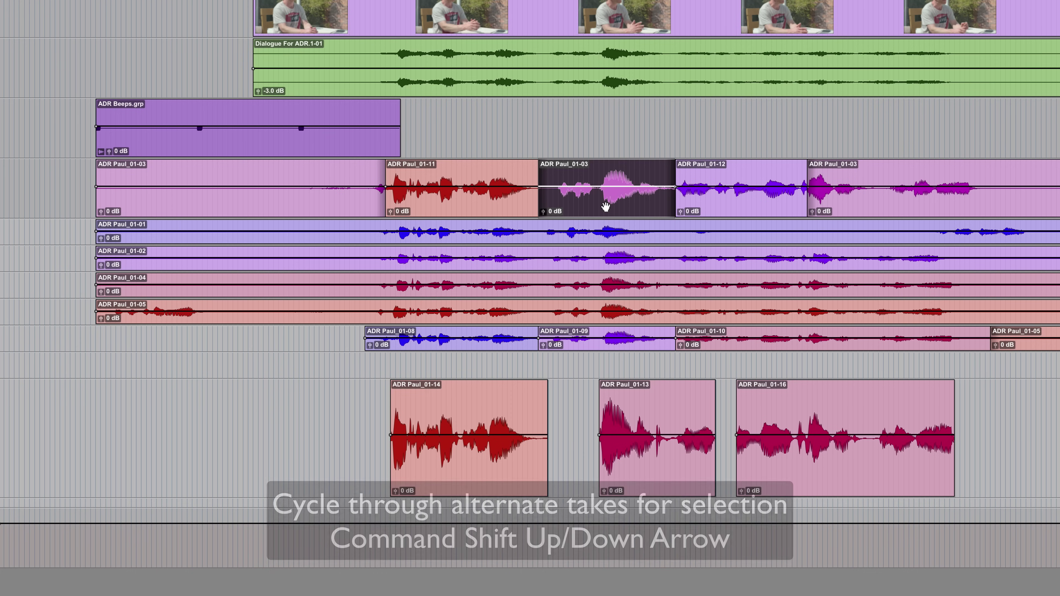
Restore the original ADR Paul_01-03 take and show the Transport window
key("super+shift+Up")
key("super+shift+Down")
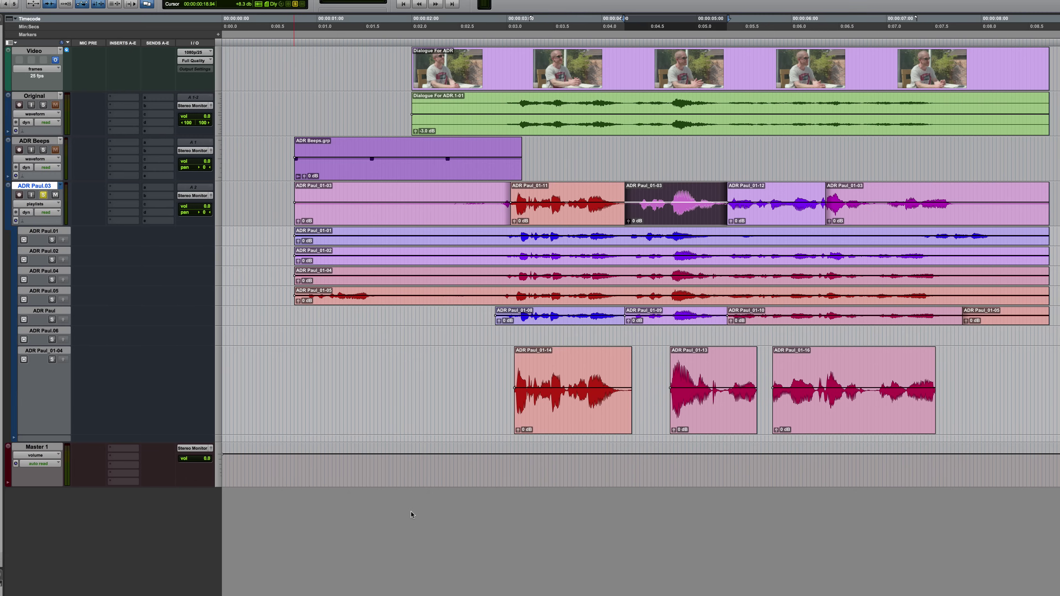
key("super+1")
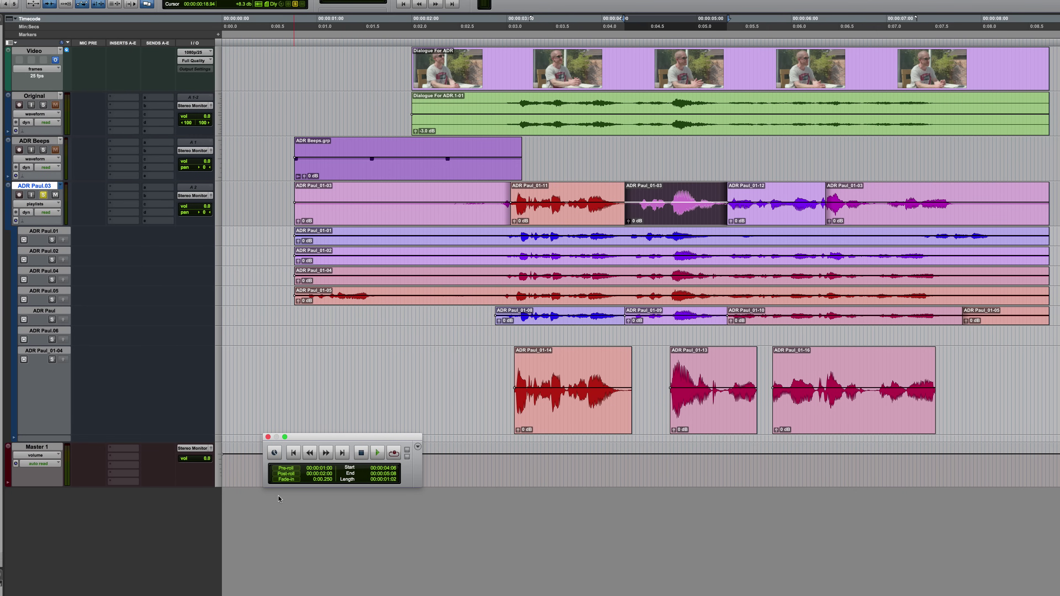
Enable 1-second pre- and post-roll, switch to Loop playback, and loop-play the selection
left_click(287, 474)
key("Return")
right_click(378, 453)
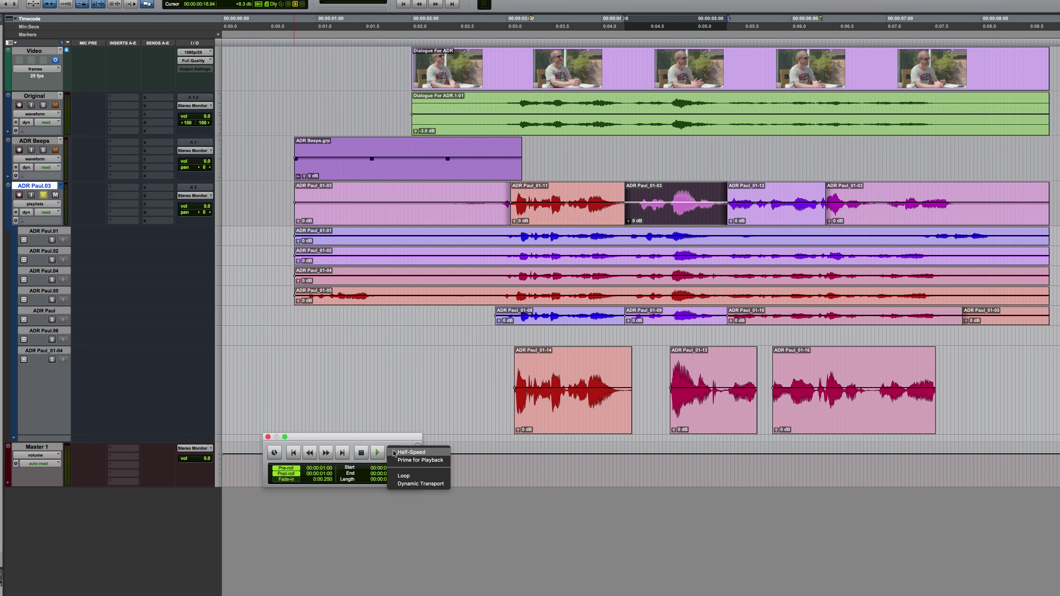
left_click(411, 477)
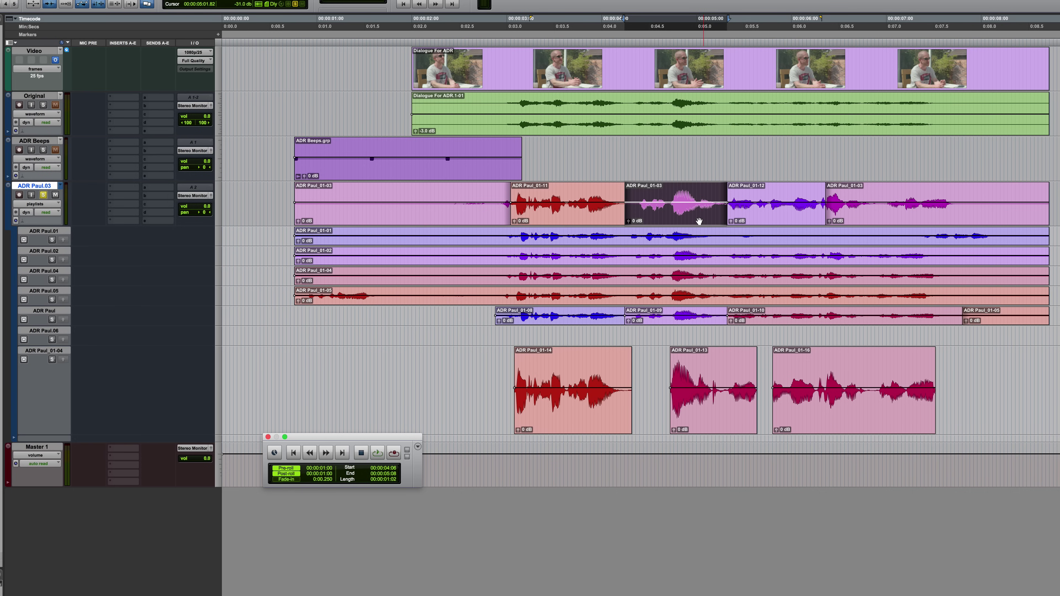
key("space")
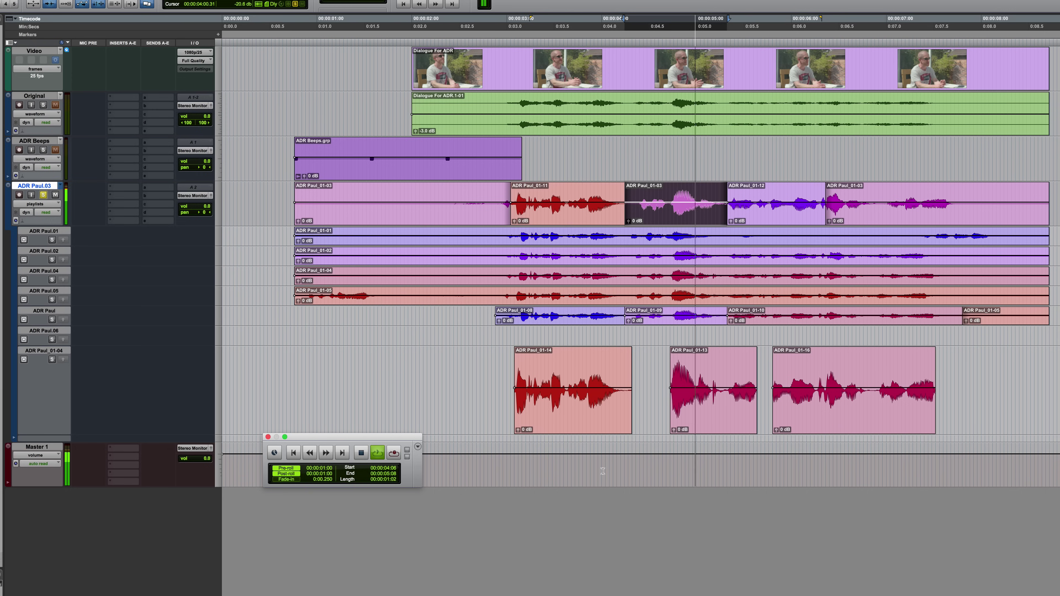
key("space")
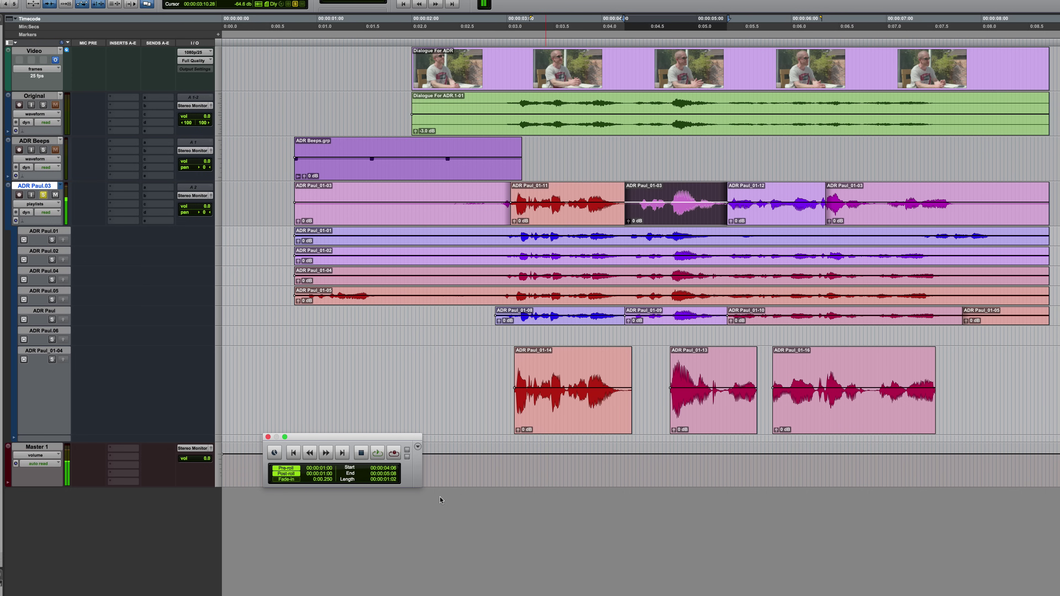
Turn Loop playback off and play the selection once
right_click(377, 451)
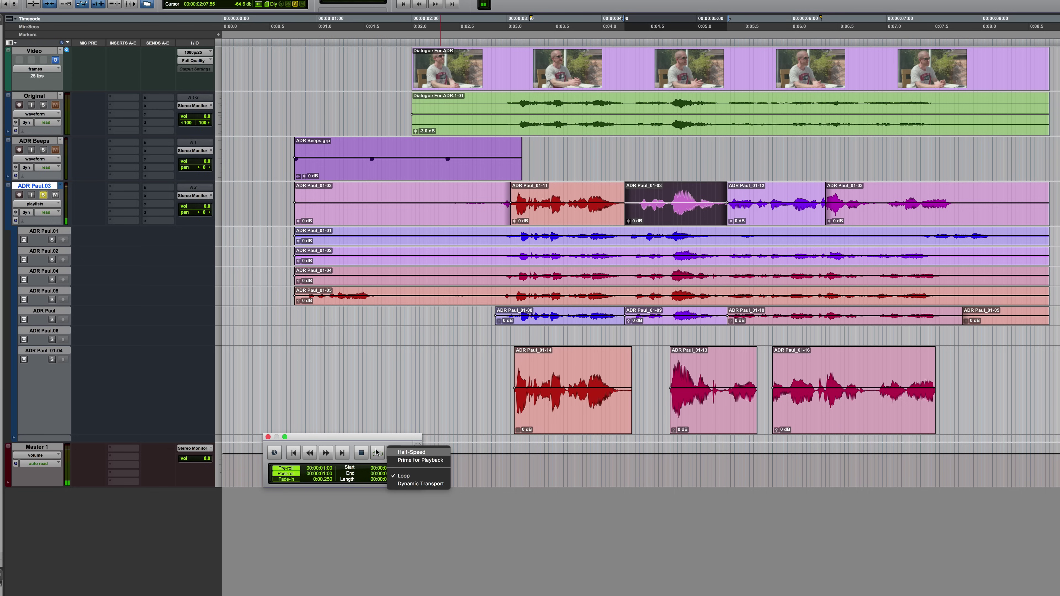
left_click(416, 476)
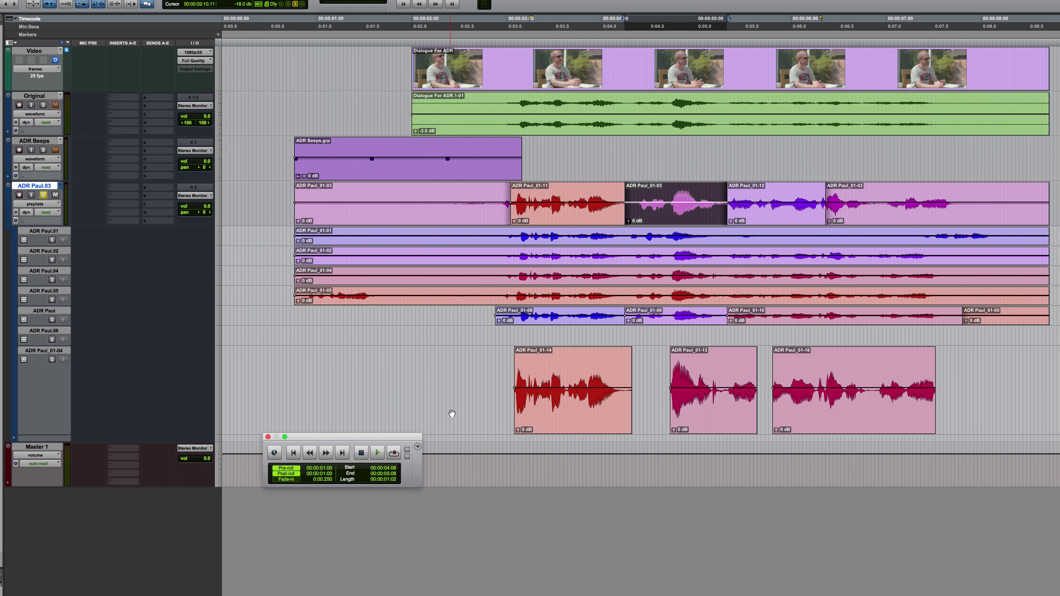
key("space")
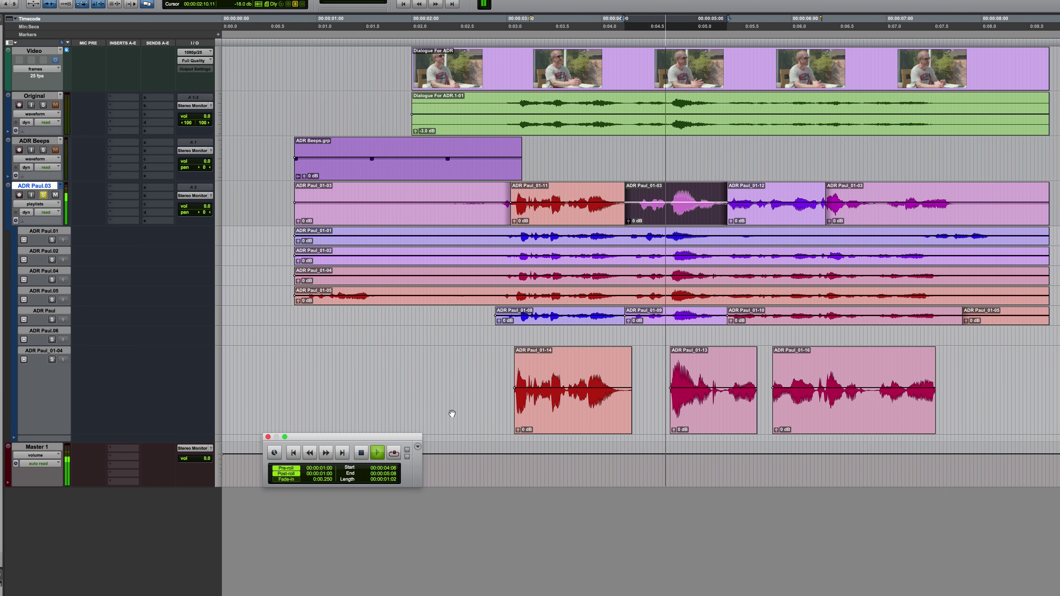
key("space")
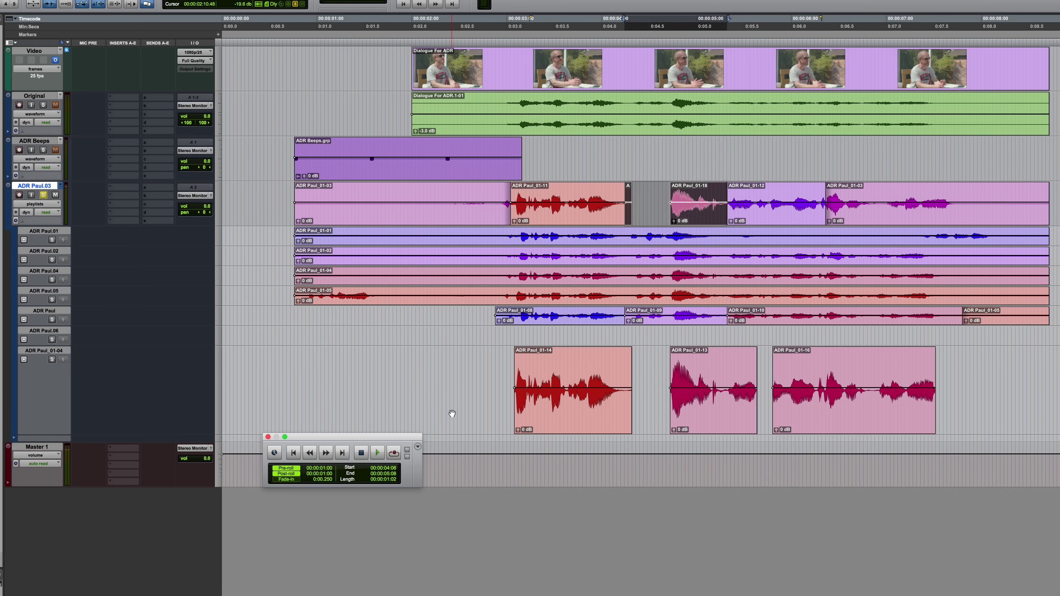
Swap the selection to ADR Paul_01-15, then ADR Paul_01-09, auditioning each in context
key("ctrl+shift+Down")
key("ctrl+shift+Down")
key("space")
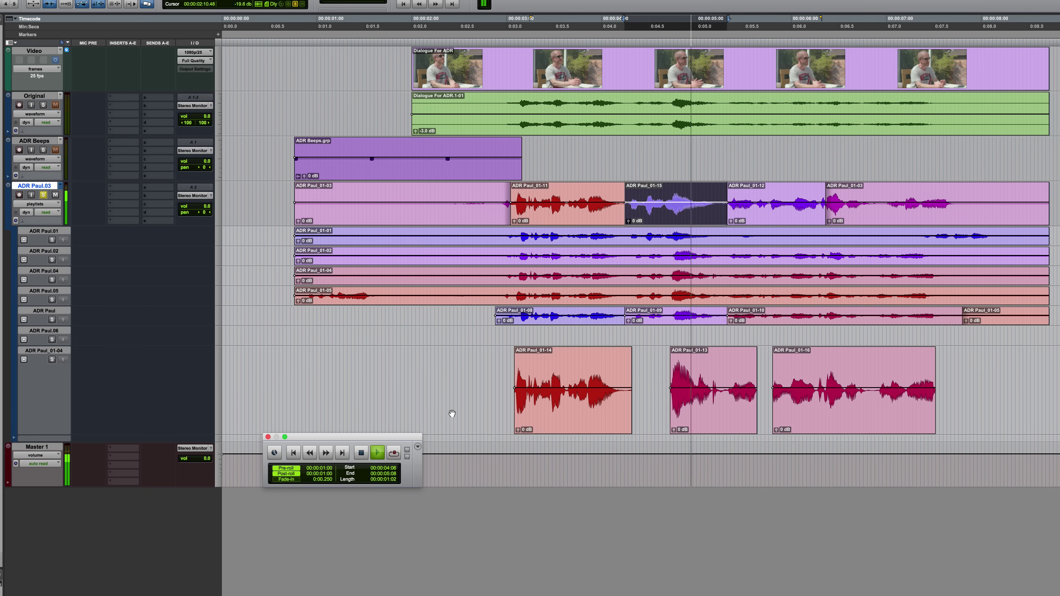
key("space")
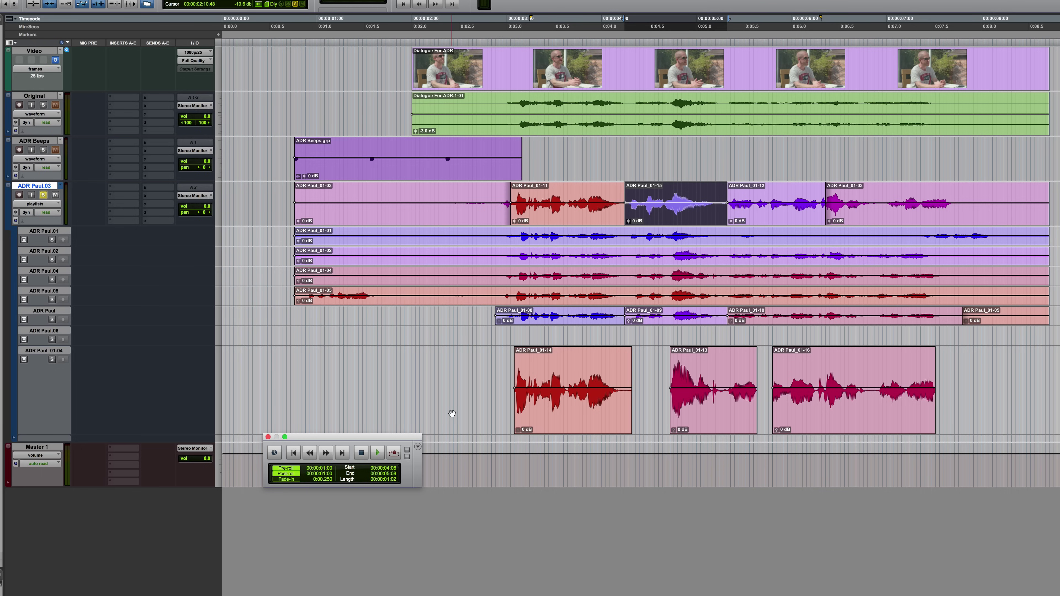
key("ctrl+shift+Down")
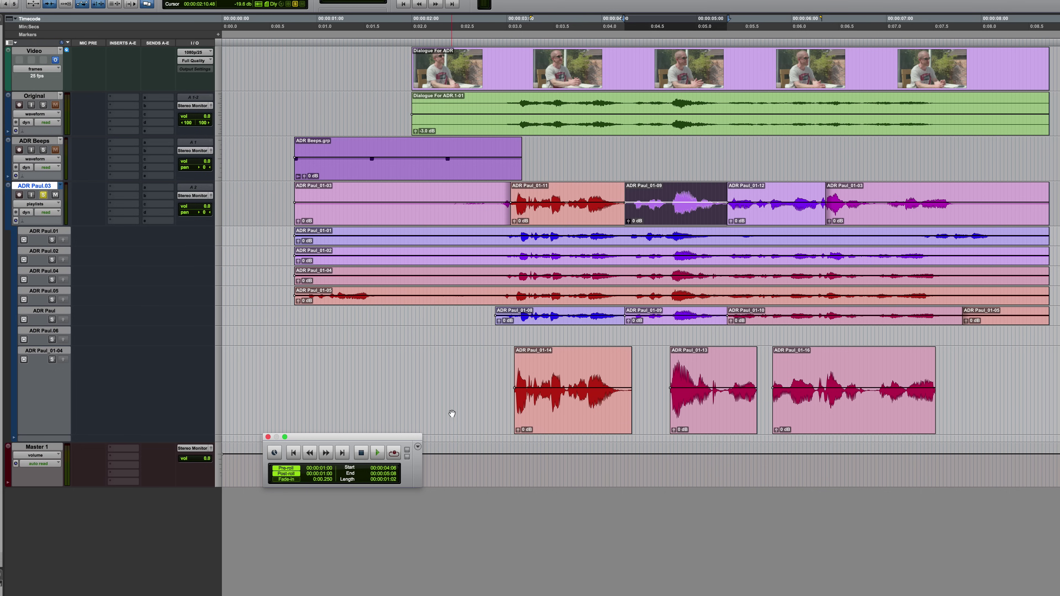
key("space")
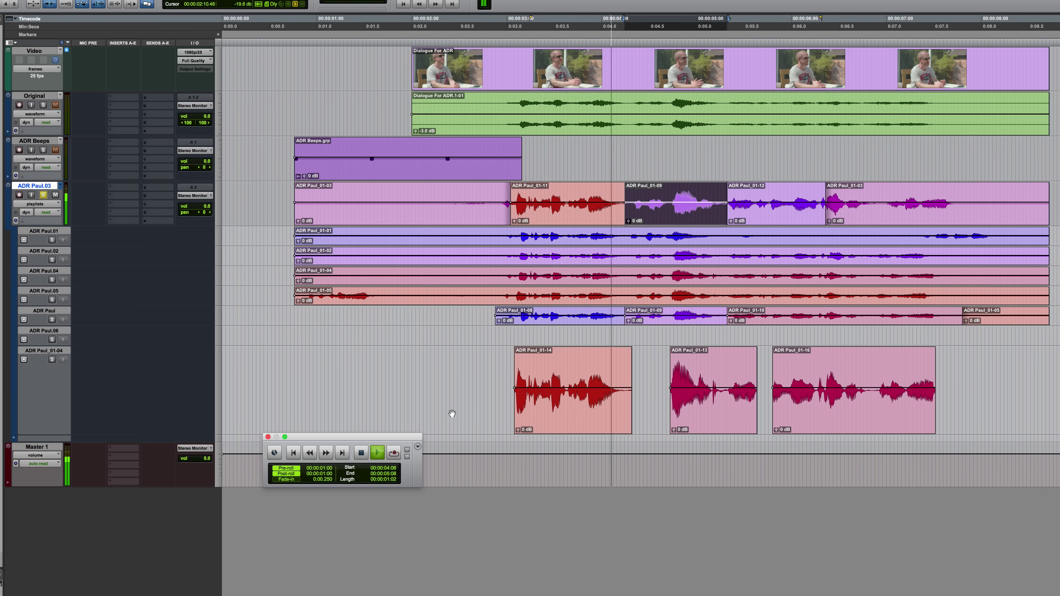
key("space")
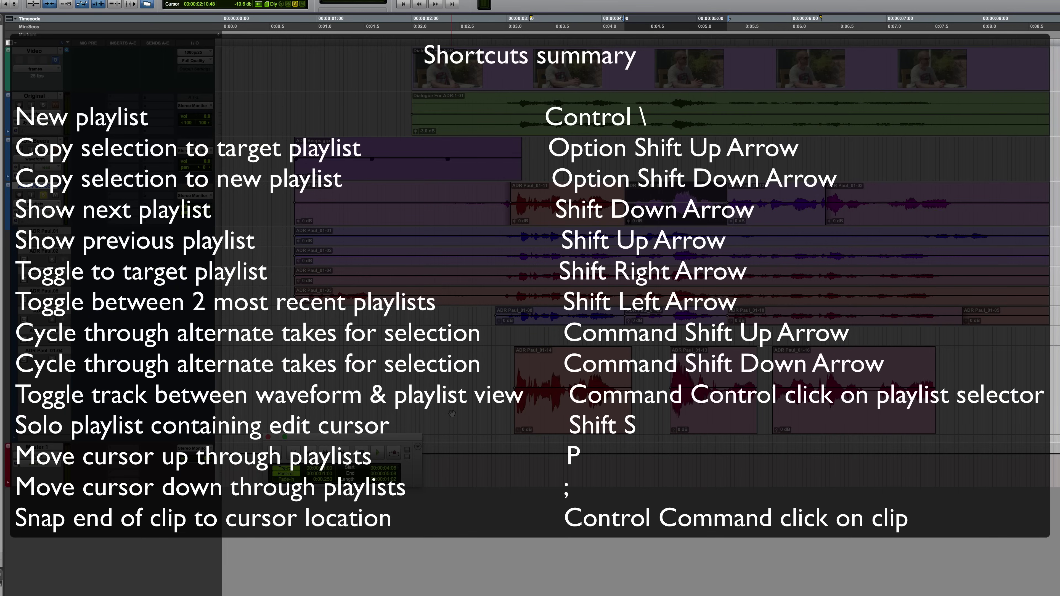